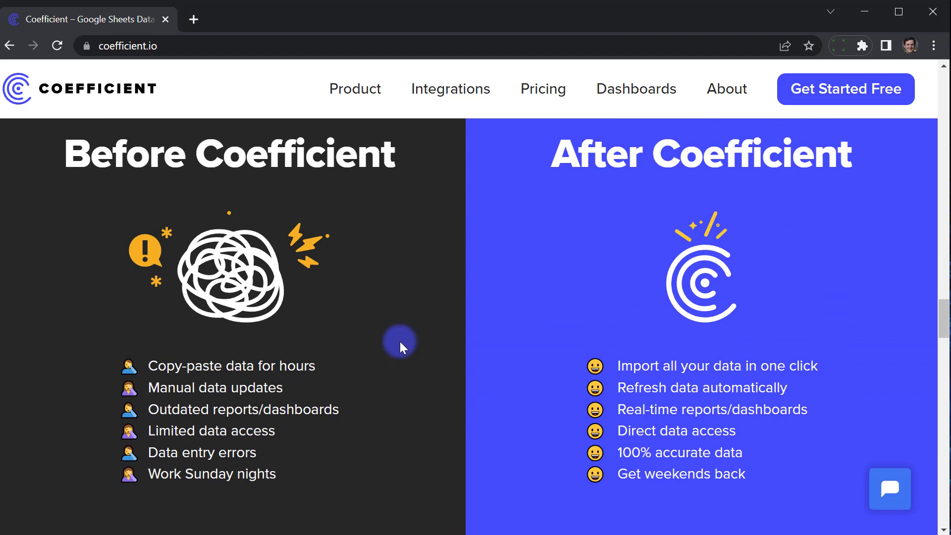
Step: Start the free Coefficient sign-up and submit the account e-mail address
click(799, 95)
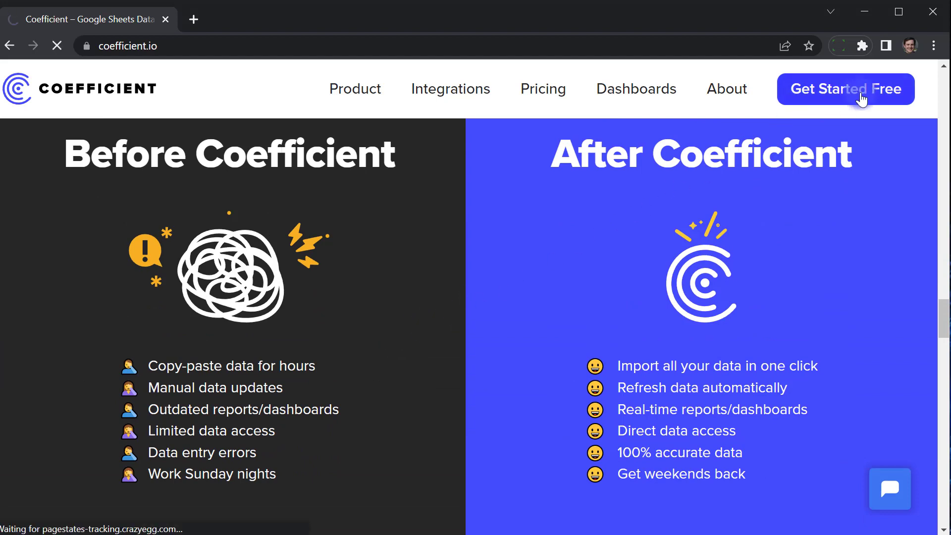
click(369, 312)
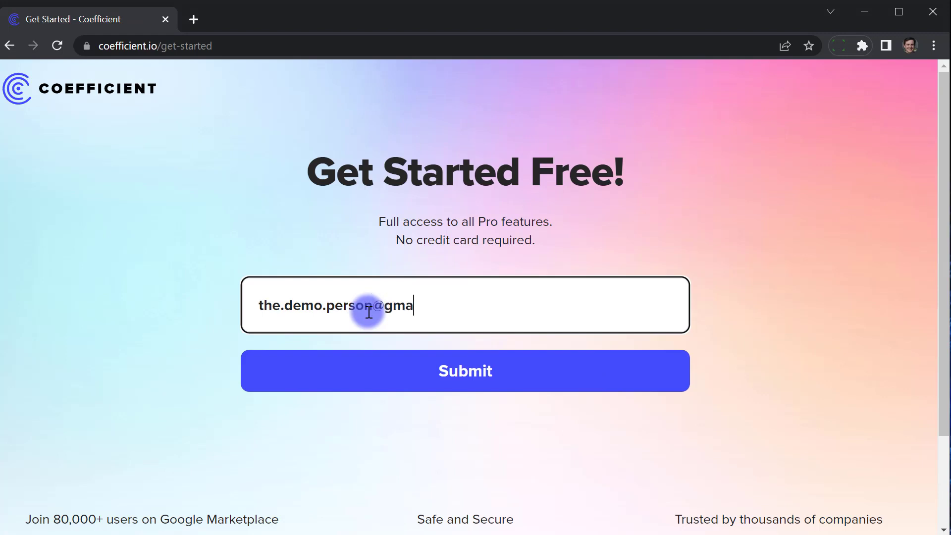
key(Return)
click(425, 413)
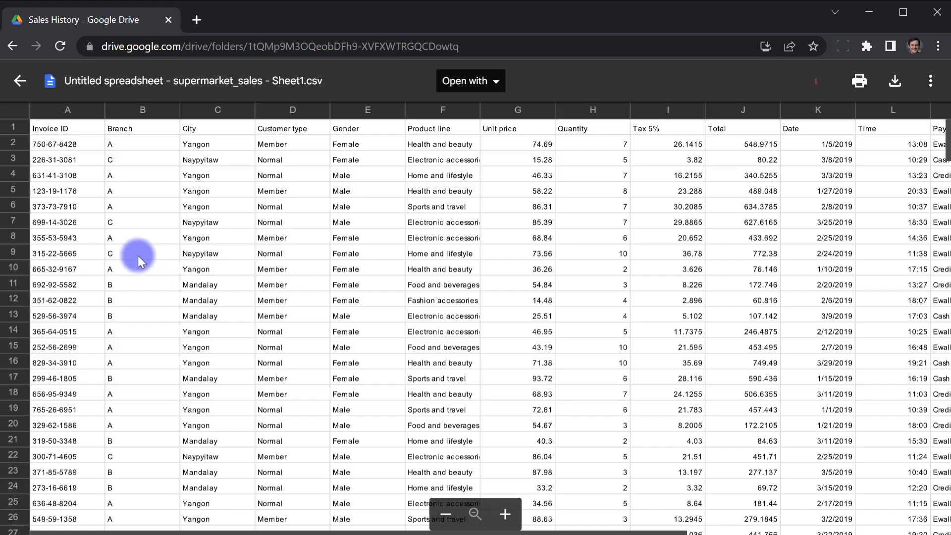
Step: Examine the rows and columns of the supermarket_sales CSV file in Google Drive
scroll(117, 250, down, 20)
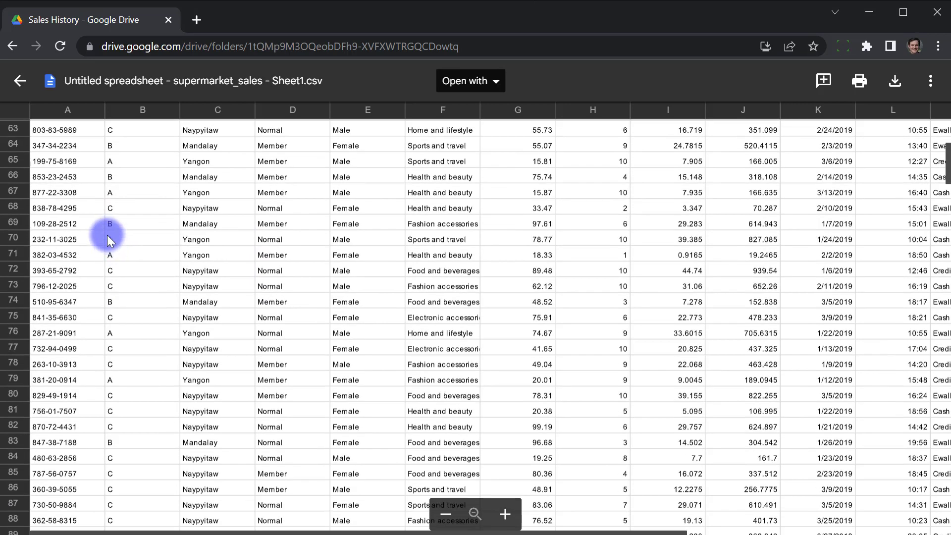
drag(107, 236, 117, 317)
scroll(129, 339, down, 2)
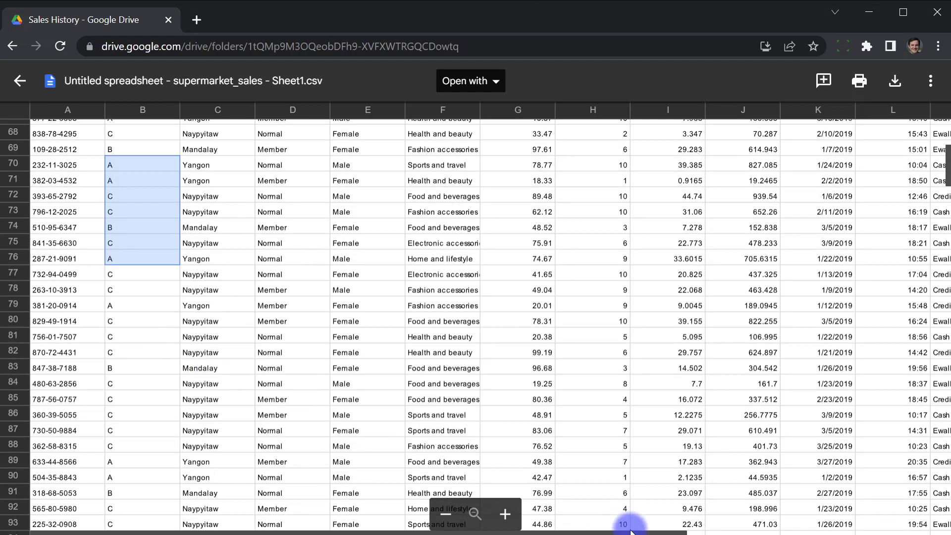
drag(629, 530, 661, 527)
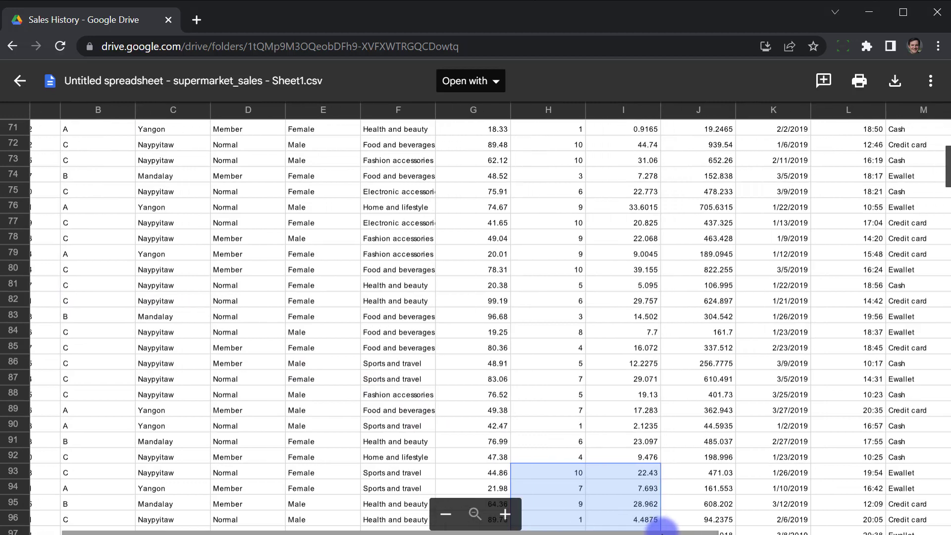
scroll(661, 527, right, 5)
scroll(623, 273, up, 20)
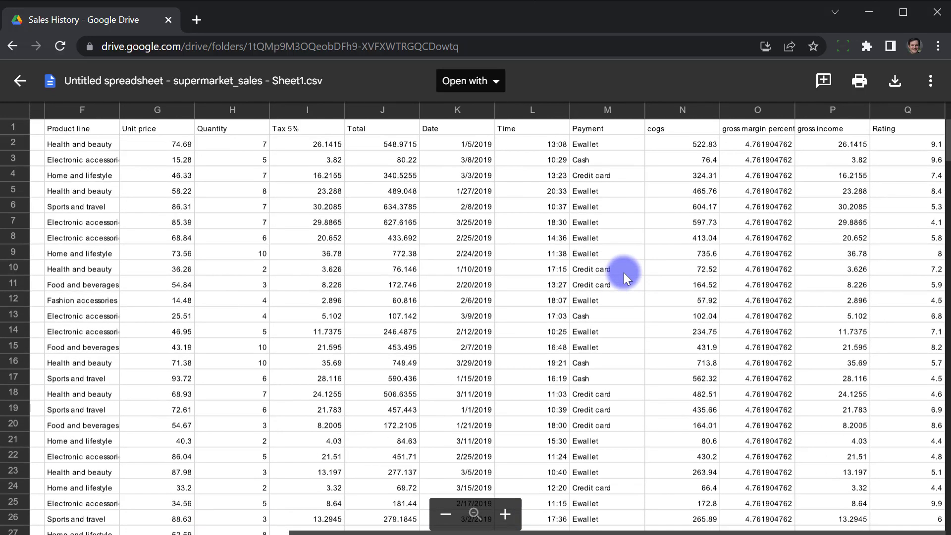
scroll(479, 238, down, 3)
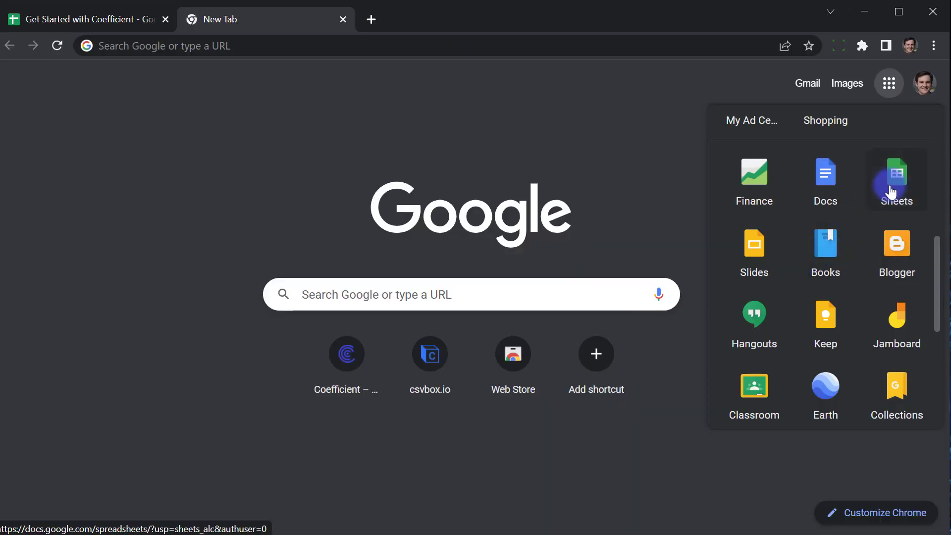
Step: Create a blank spreadsheet in Google Sheets and open the add-on marketplace
click(890, 191)
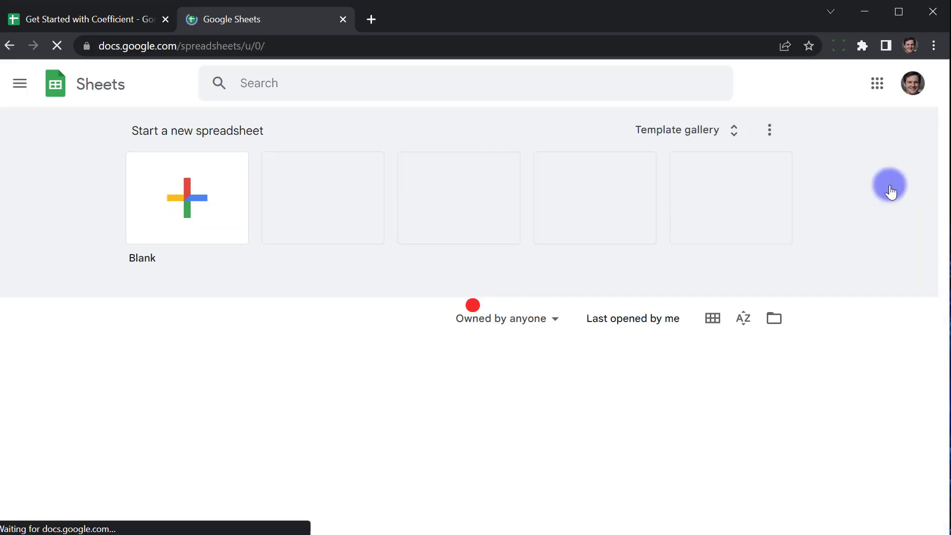
click(219, 228)
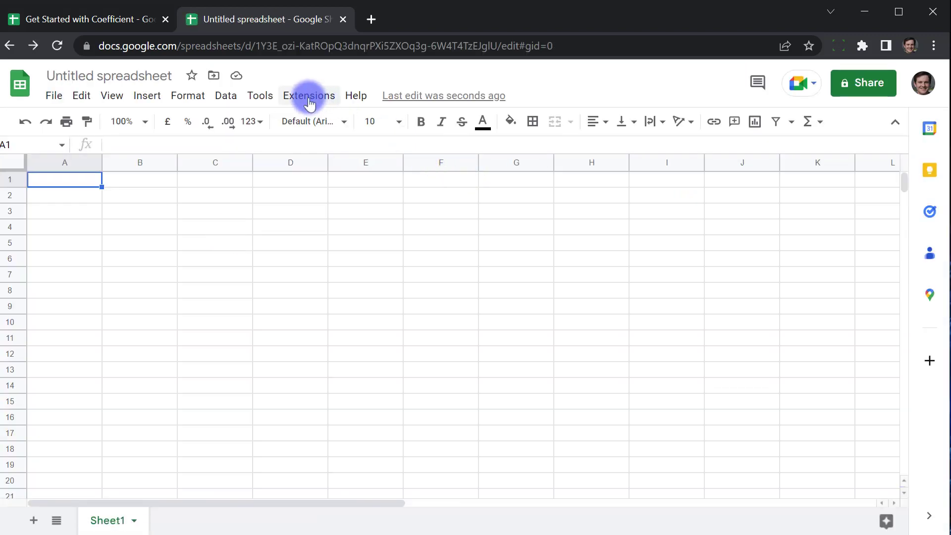
click(308, 96)
mouse_move(410, 127)
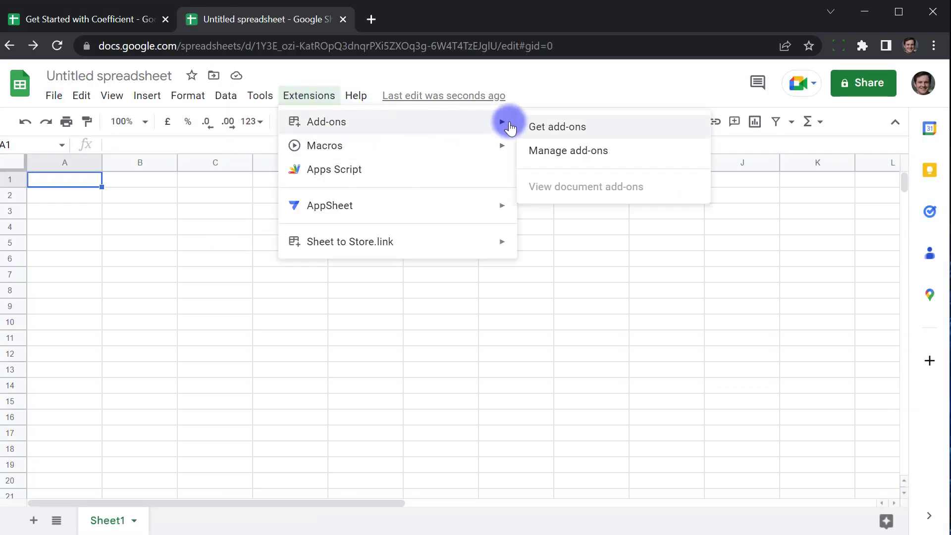
click(555, 126)
Step: Search the marketplace for "coeff" and open the Coefficient add-on's listing
click(539, 121)
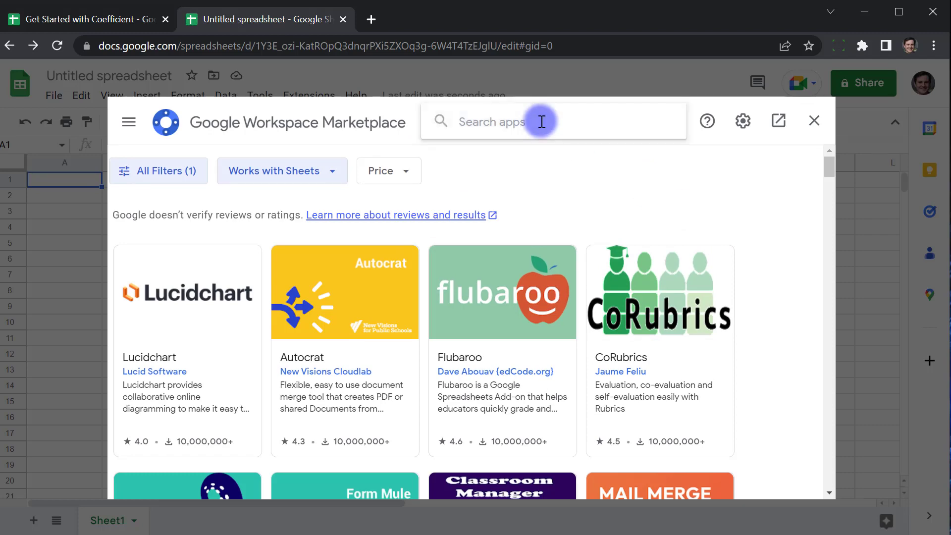
text(coeff)
key(Return)
click(120, 308)
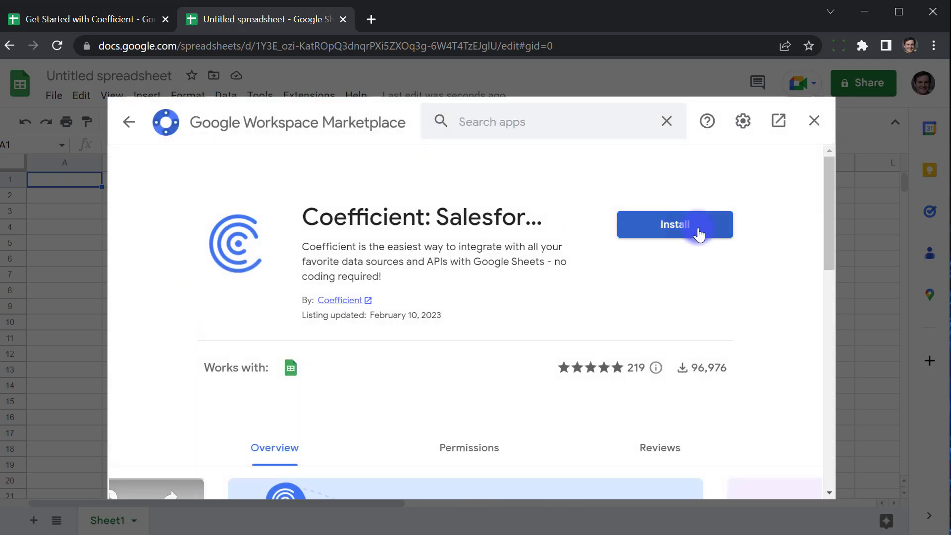
Step: Install the Coefficient add-on and grant it the requested access to the Google account
click(696, 231)
click(565, 386)
click(303, 317)
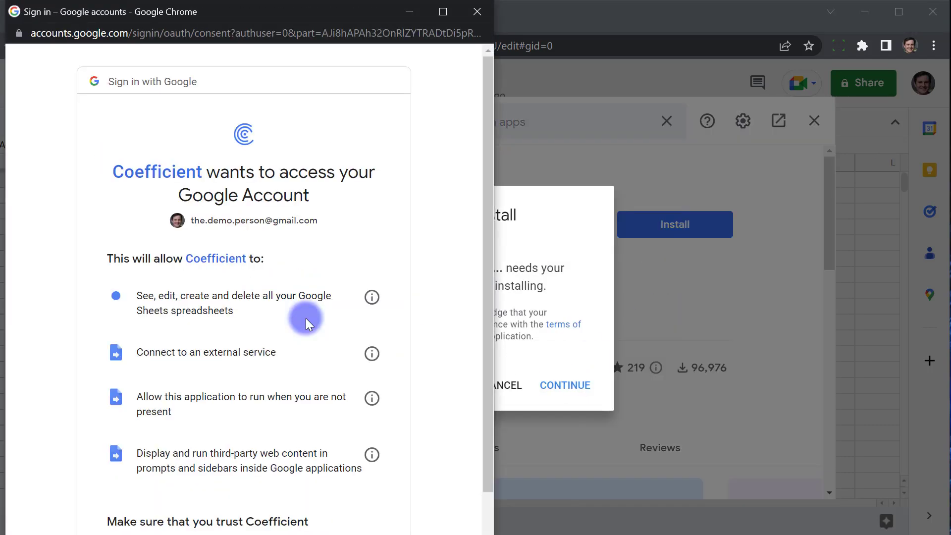
scroll(304, 317, down, 3)
click(346, 514)
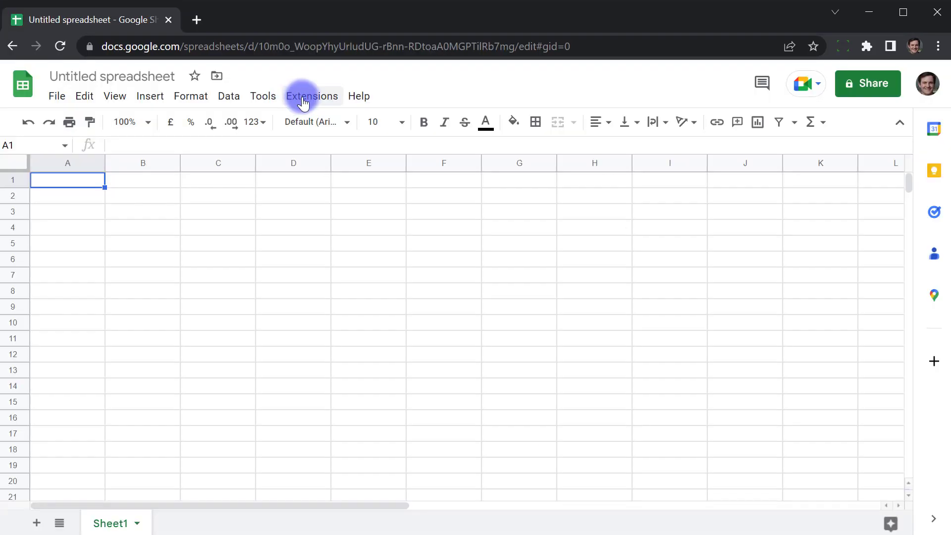
Step: Launch the Coefficient add-on and set up a CSV import from the supermarket_sales file with all its columns
click(302, 96)
mouse_move(414, 242)
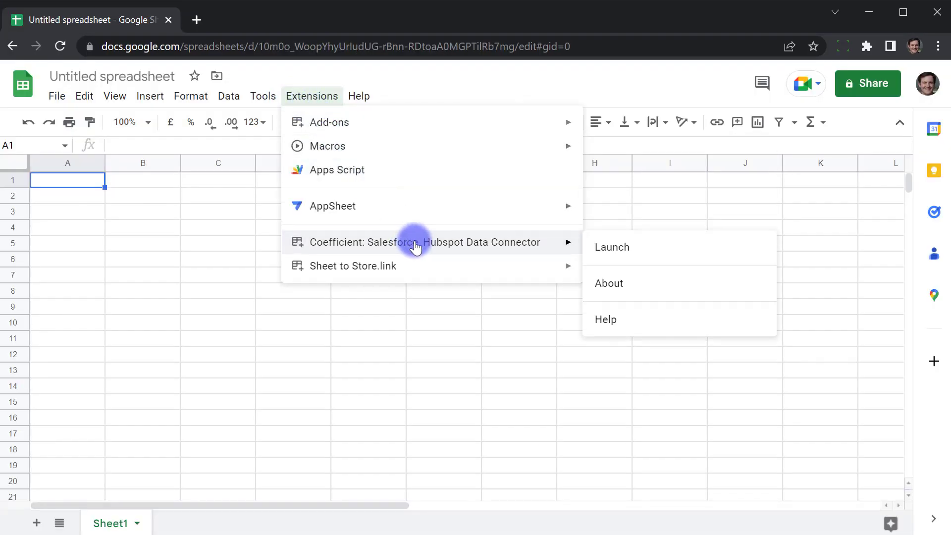
click(603, 249)
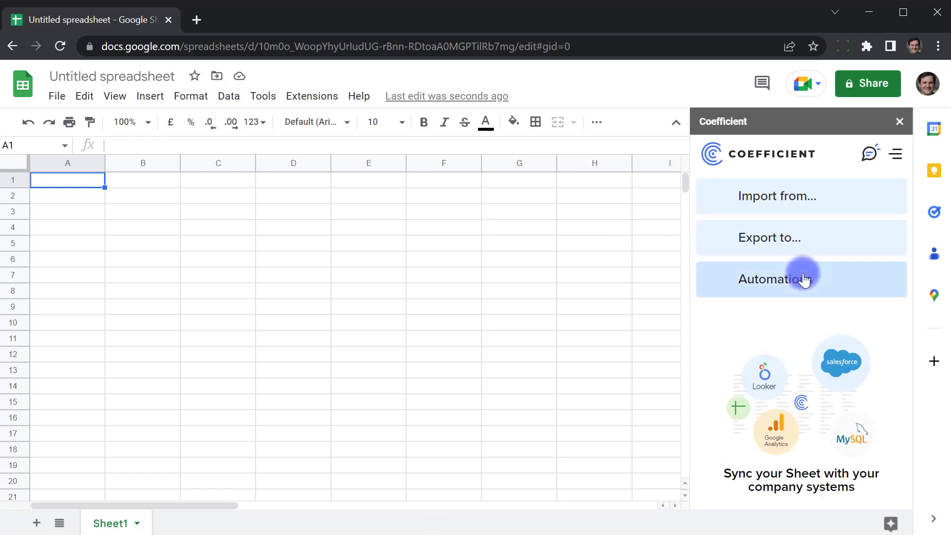
click(798, 198)
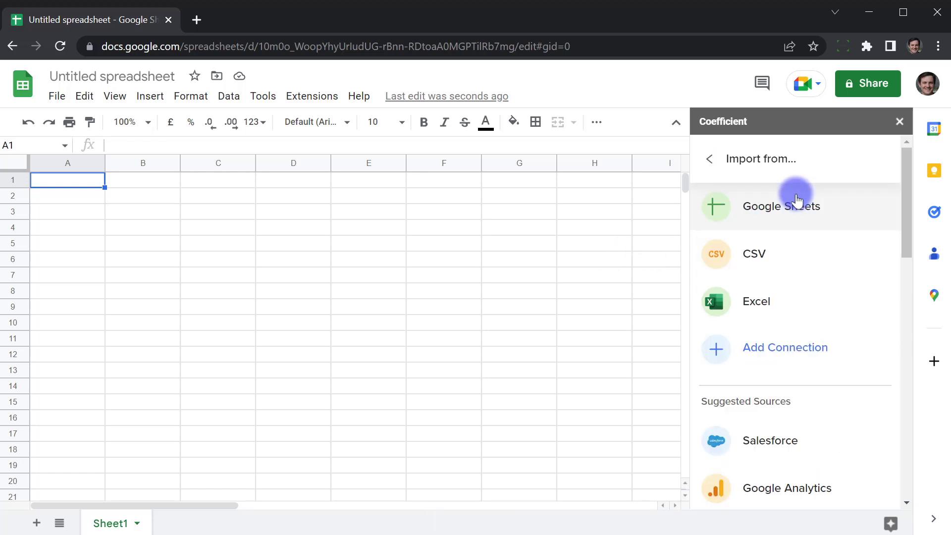
click(782, 264)
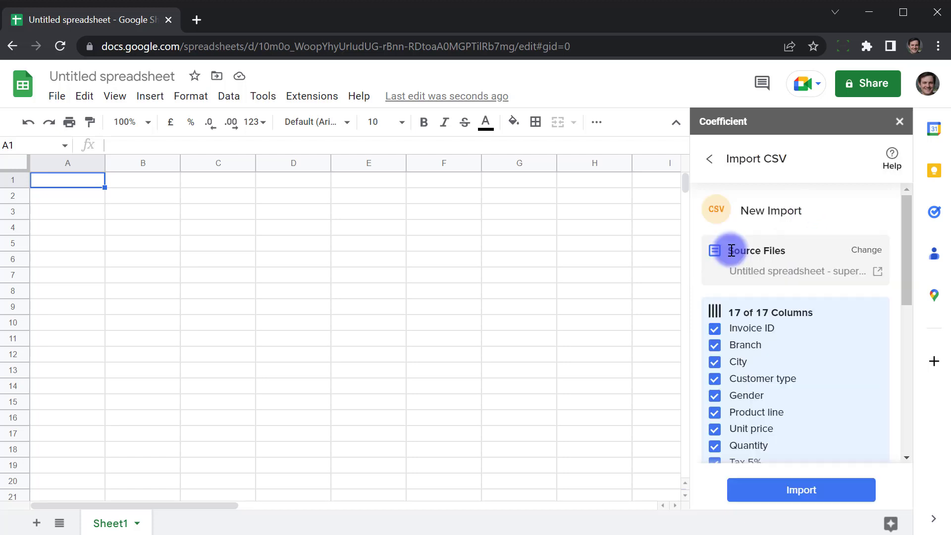
drag(728, 248, 792, 250)
scroll(796, 255, down, 3)
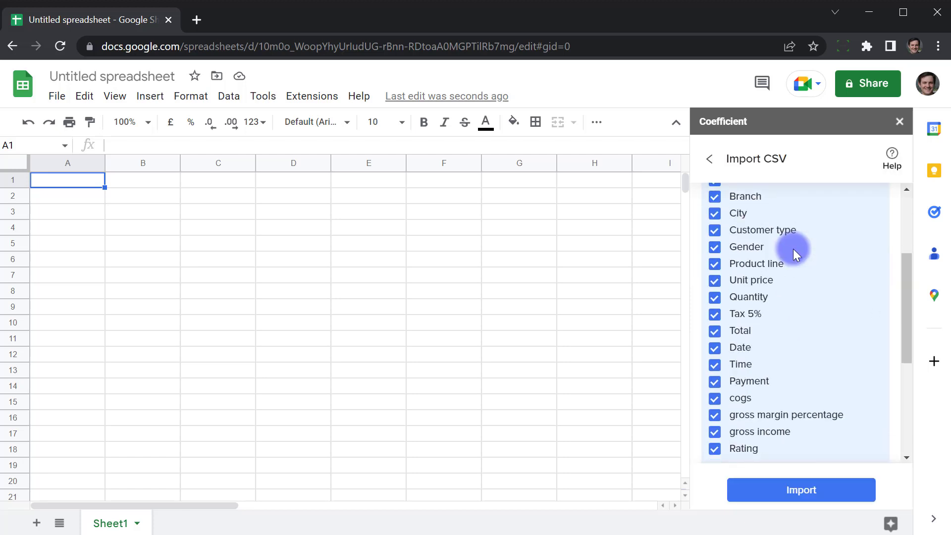
scroll(794, 255, down, 5)
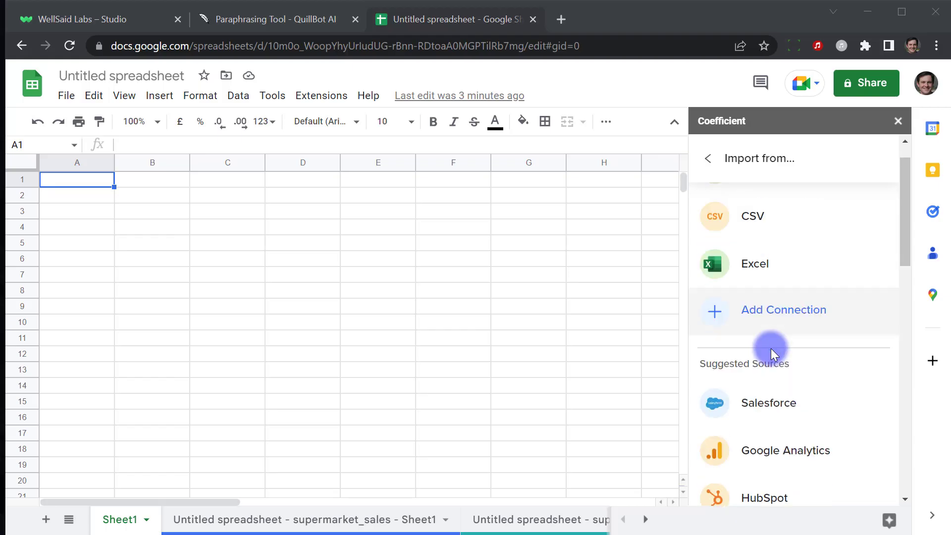
Step: Look through the suggested data sources that Coefficient can import from
scroll(770, 349, down, 8)
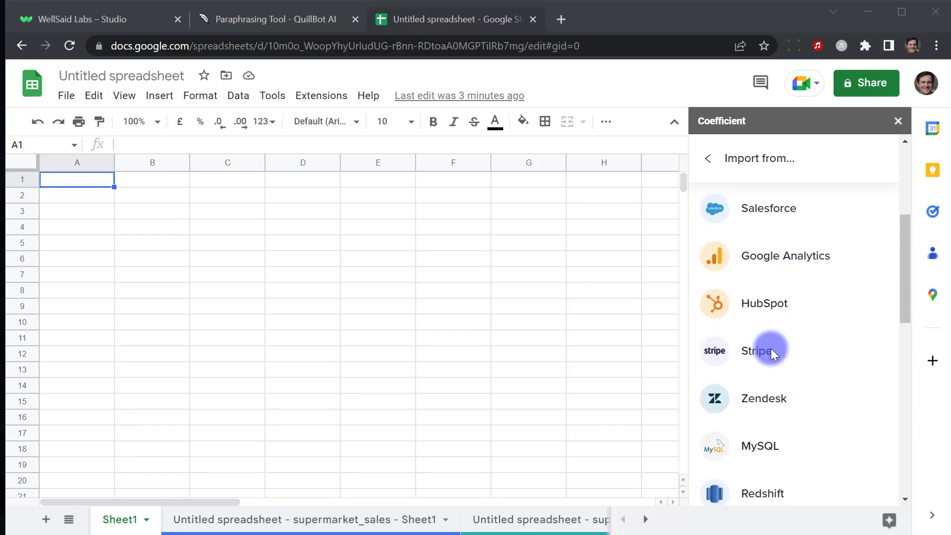
scroll(771, 348, down, 8)
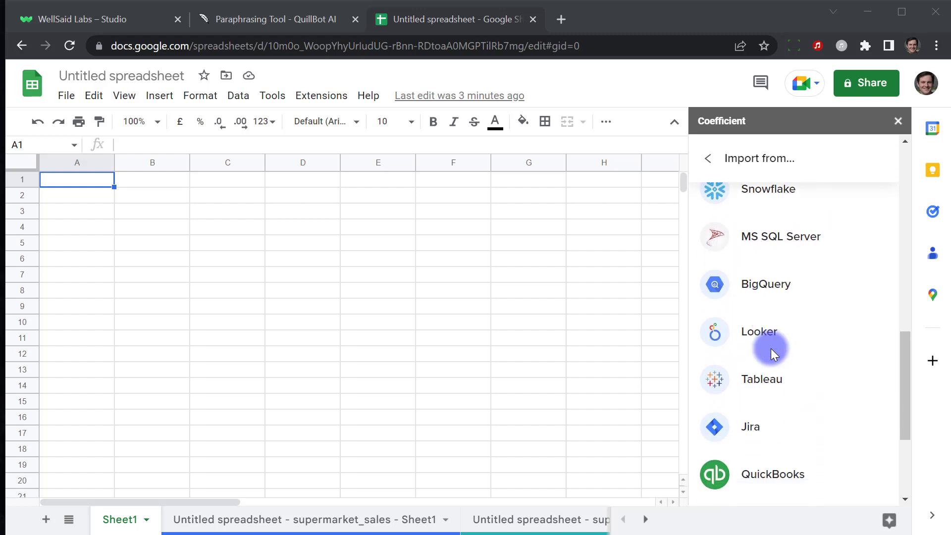
scroll(771, 348, up, 15)
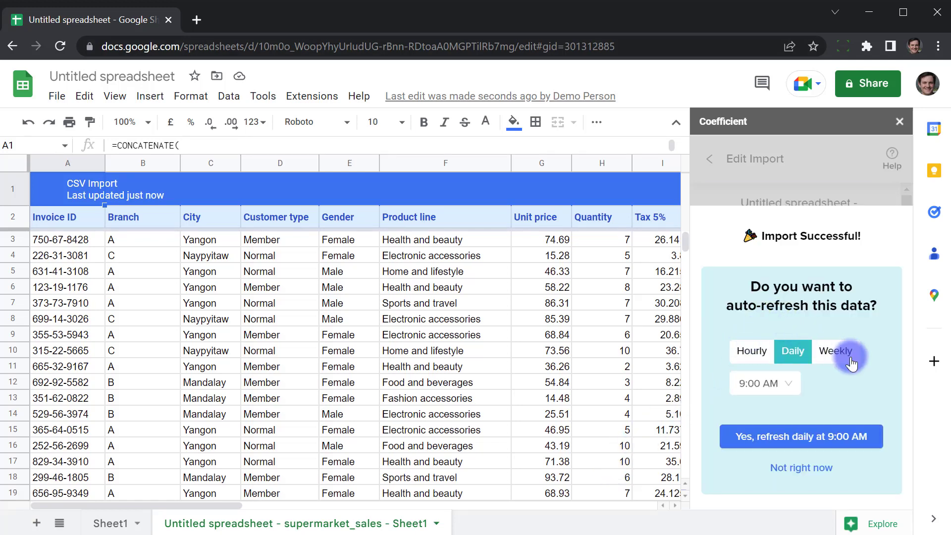
Step: Turn on automatic refresh for the imported data with an hourly schedule, running every hour
click(788, 384)
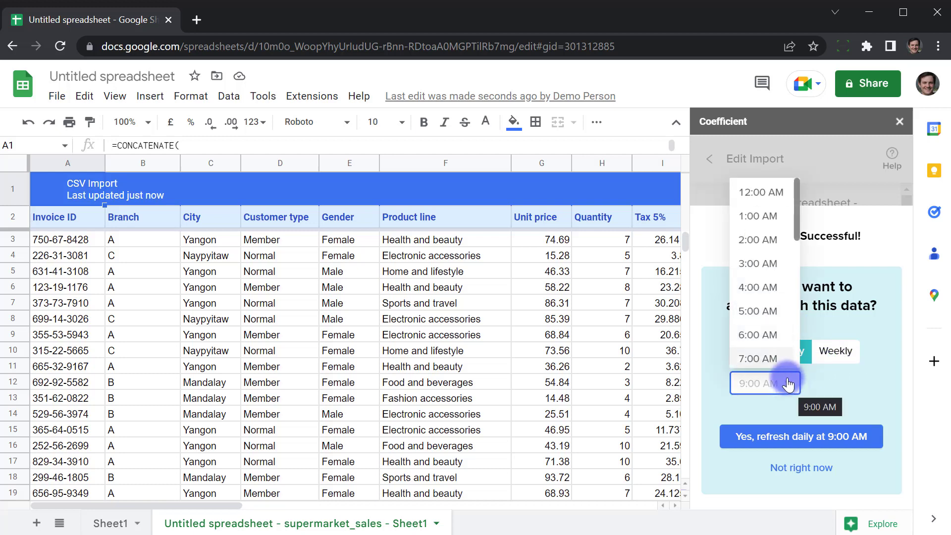
click(754, 355)
click(753, 356)
click(797, 437)
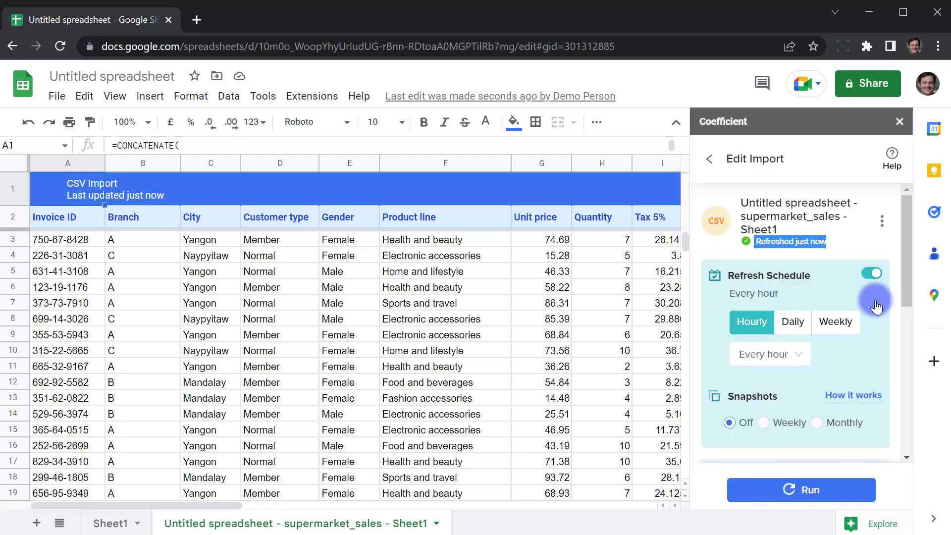
Step: Read how automated snapshots work, then schedule weekly snapshots at the start of Monday and save the import settings
click(854, 397)
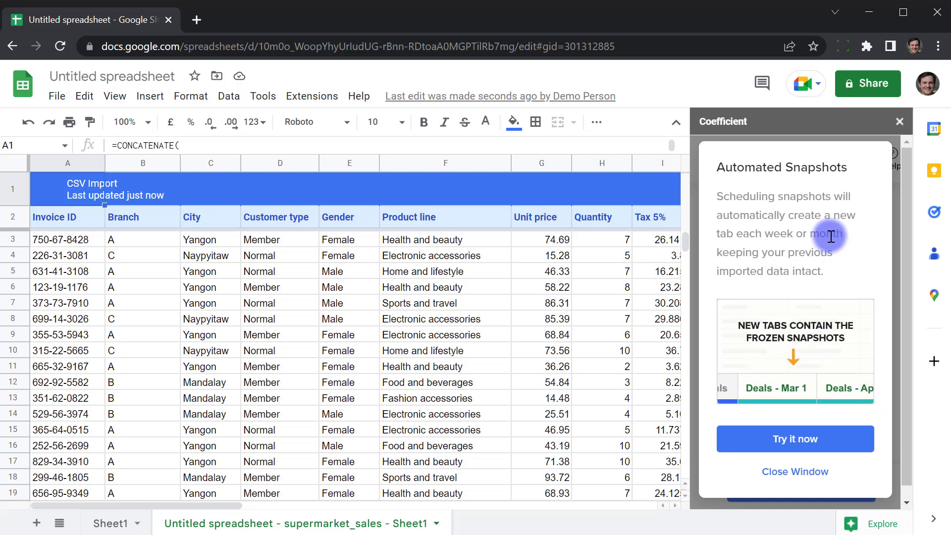
click(808, 438)
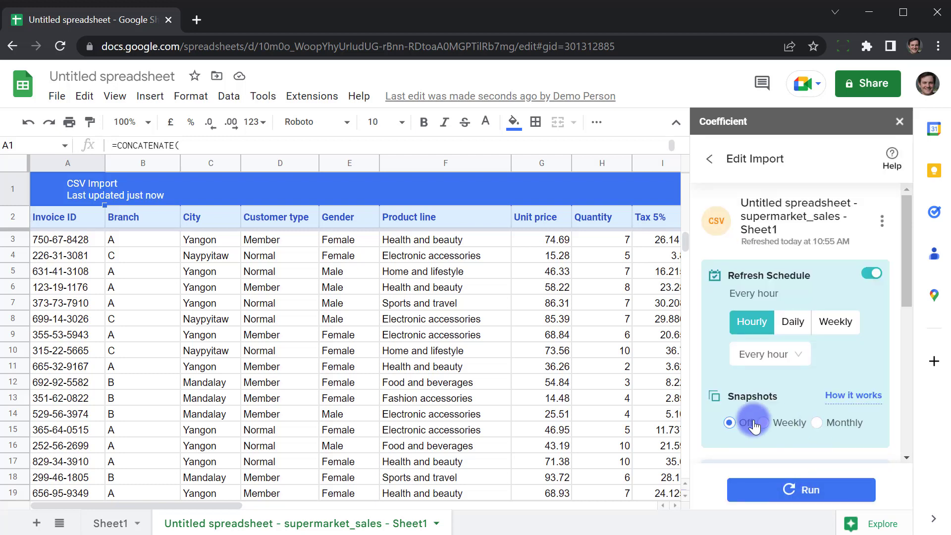
click(764, 422)
scroll(802, 347, down, 3)
click(816, 272)
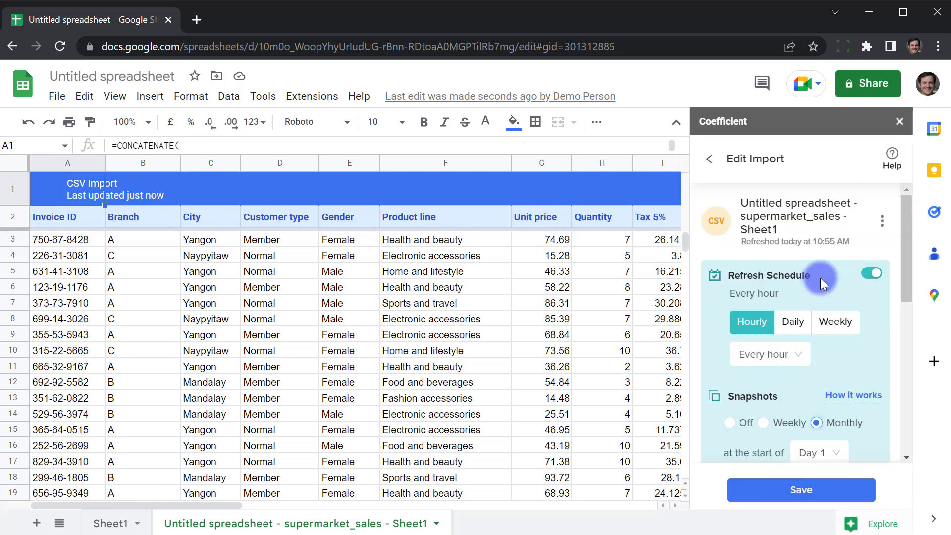
scroll(792, 317, down, 2)
click(770, 354)
click(793, 491)
Step: Run the CSV import again with all columns included and check the refreshed sales rows
scroll(812, 426, down, 6)
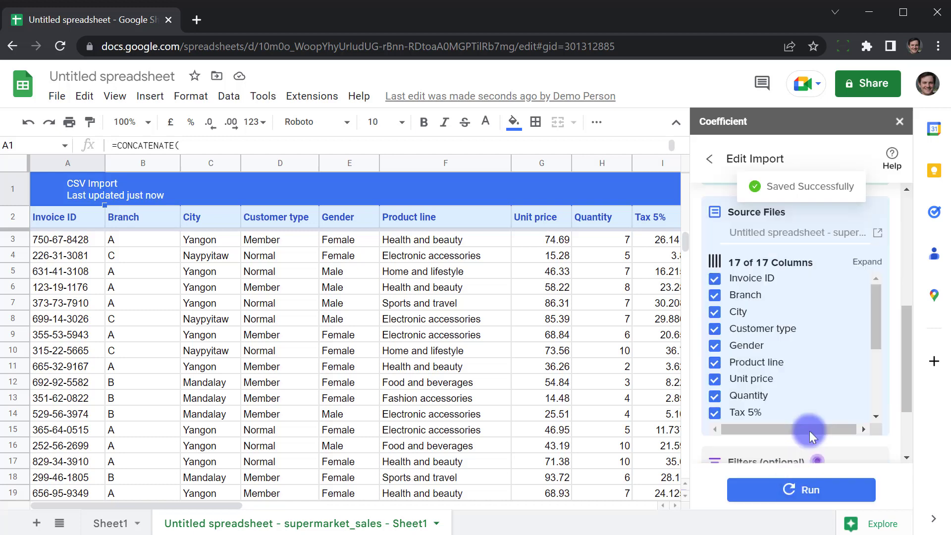
scroll(771, 289, down, 5)
click(810, 489)
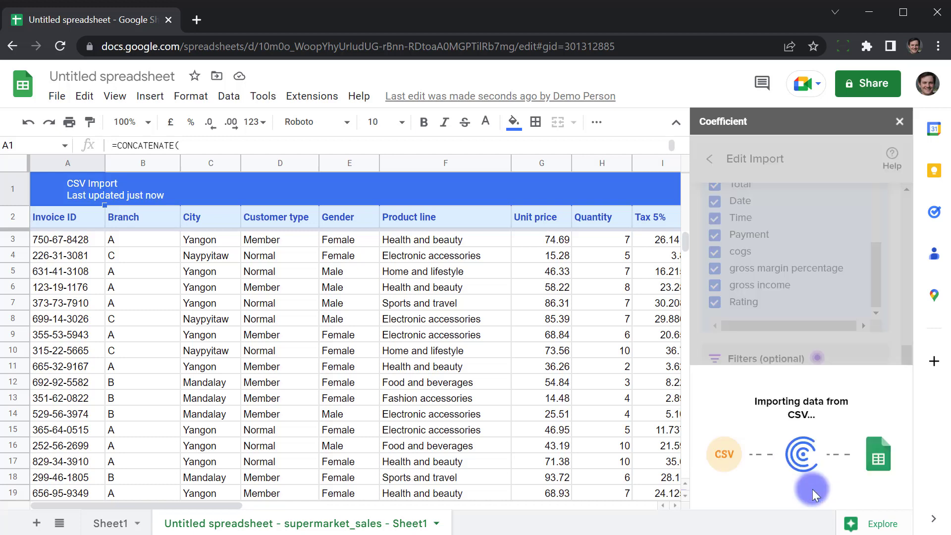
scroll(403, 342, down, 1)
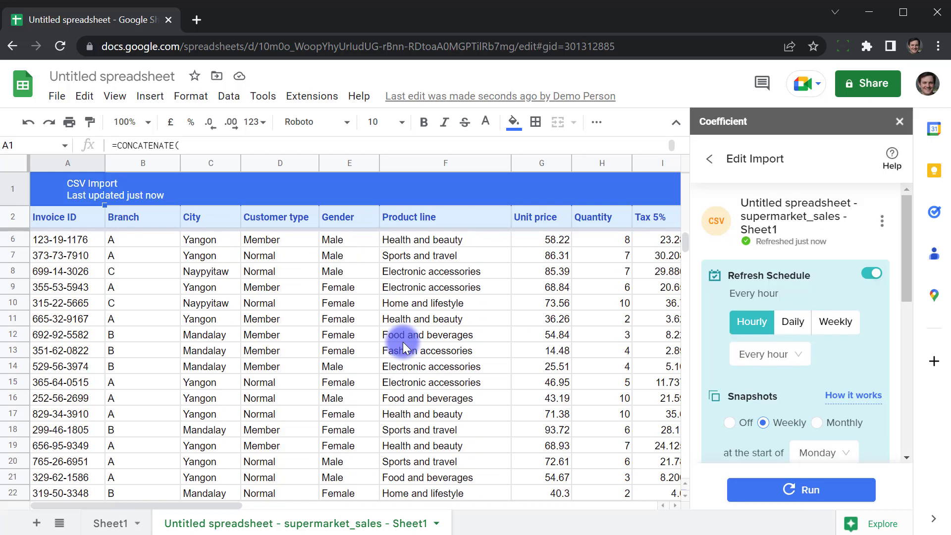
scroll(403, 341, up, 1)
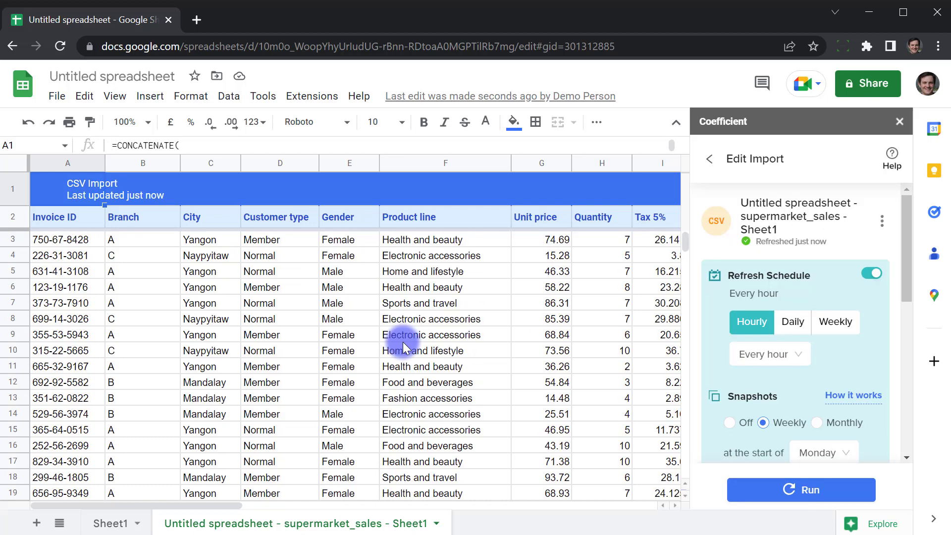
Step: Add an import filter requiring Branch to be exactly A, run the import and check the filtered rows
drag(126, 239, 118, 381)
click(124, 398)
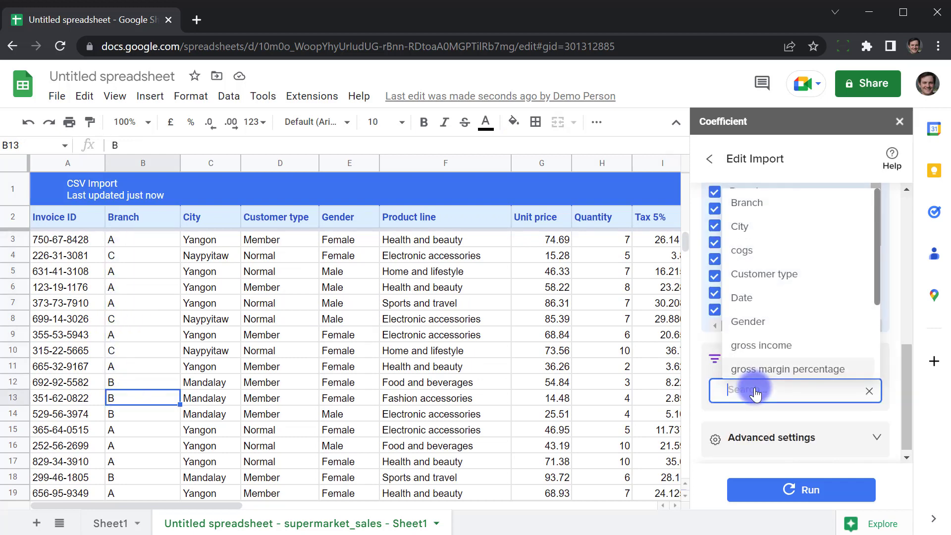
click(753, 388)
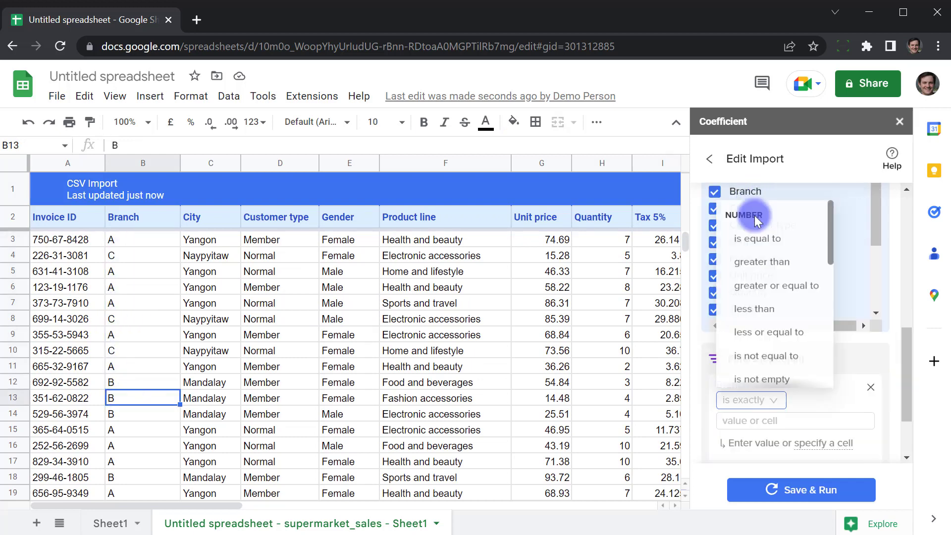
scroll(758, 257, down, 5)
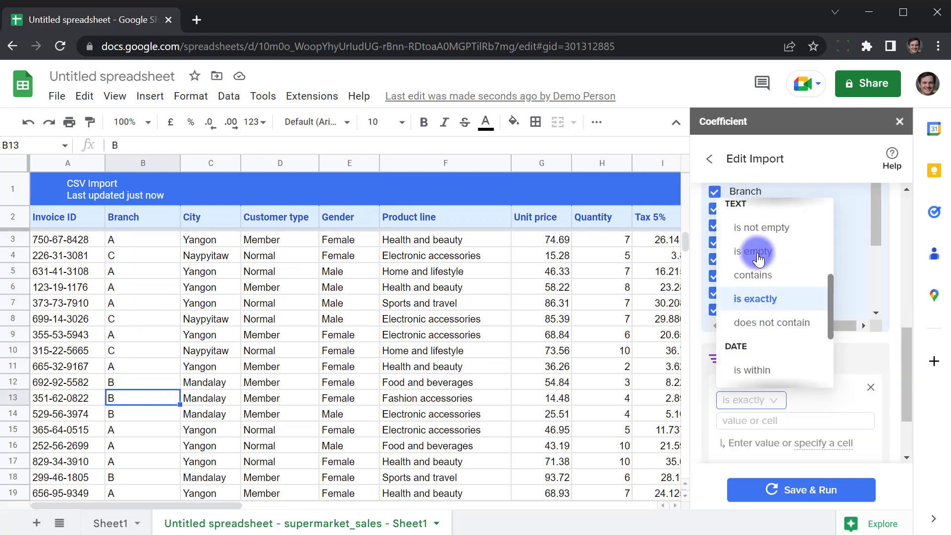
click(765, 299)
scroll(758, 337, down, 2)
text(A)
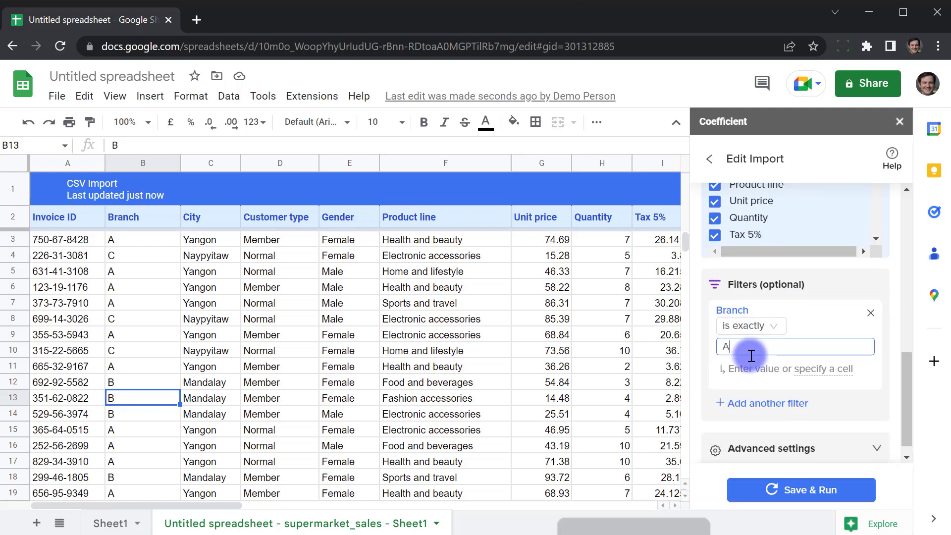
click(784, 493)
scroll(119, 287, down, 20)
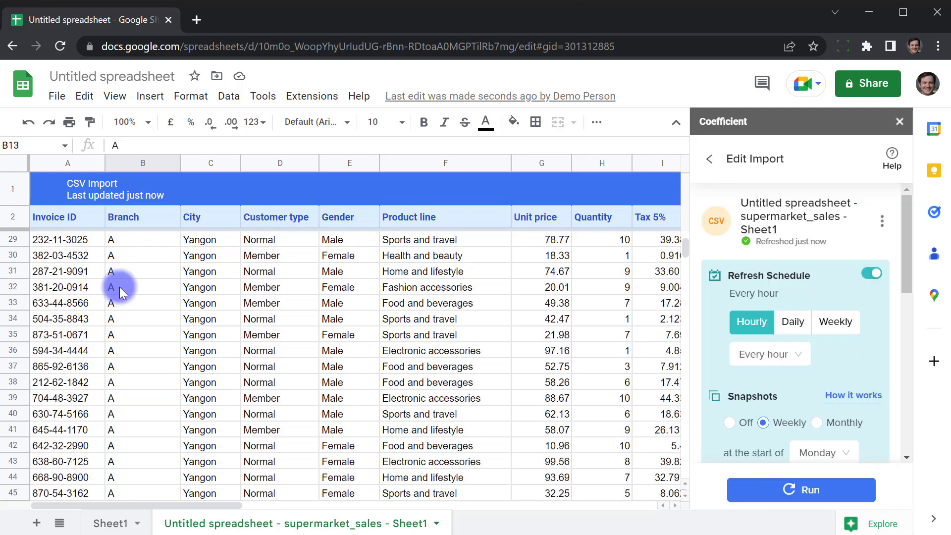
scroll(126, 397, down, 1)
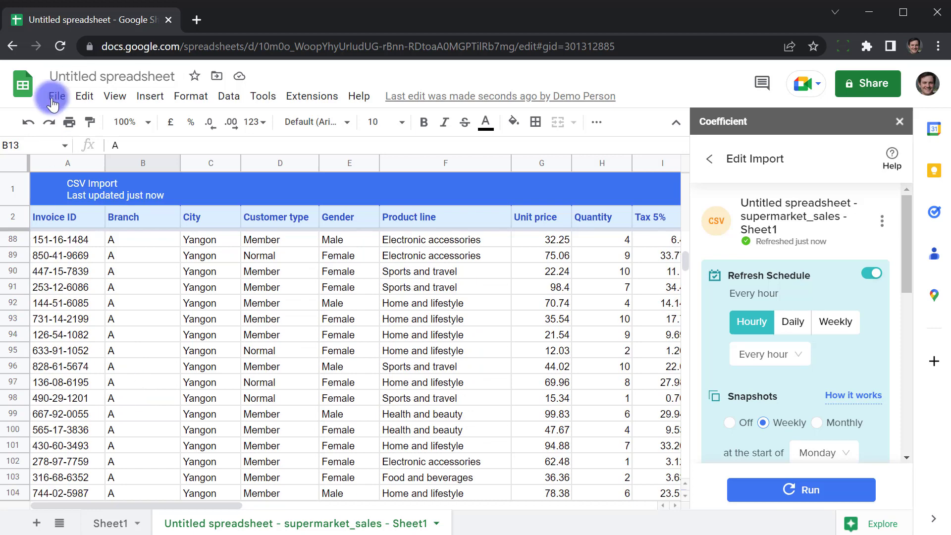
Step: Look at the file formats in which the spreadsheet can be downloaded
click(56, 95)
mouse_move(96, 277)
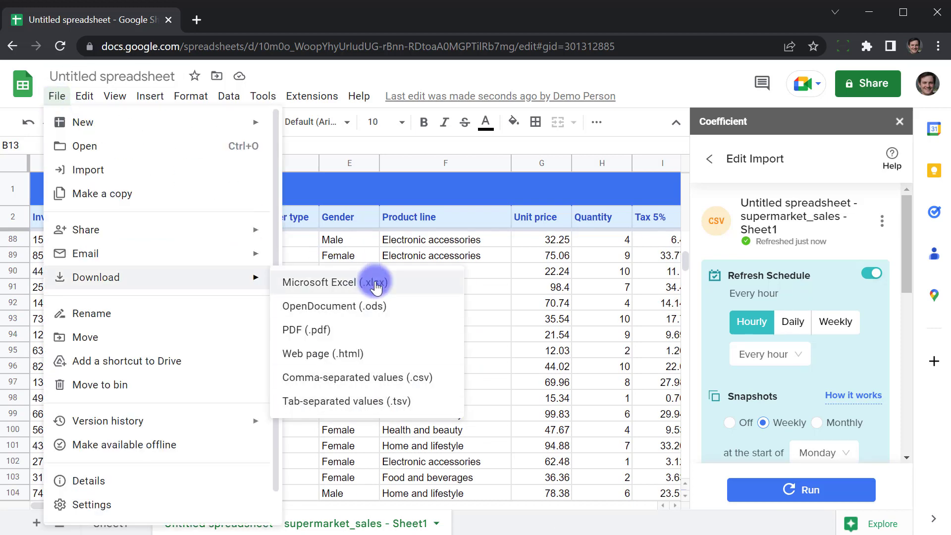
click(493, 304)
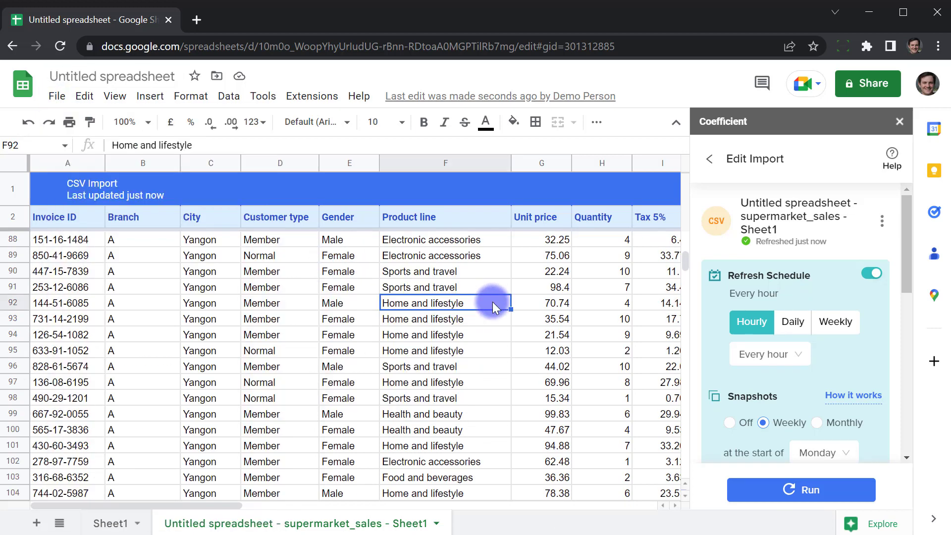
Step: Remove the Branch filter and exclude the Gender, Tax 5%, gross margin percentage and gross income columns from the import
scroll(773, 361, down, 10)
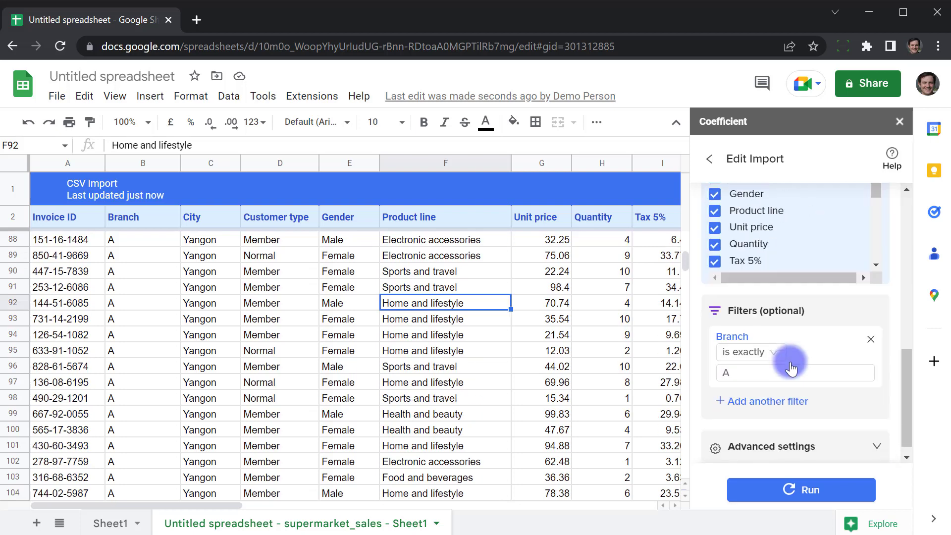
click(870, 338)
click(714, 241)
scroll(727, 268, up, 2)
scroll(728, 292, down, 2)
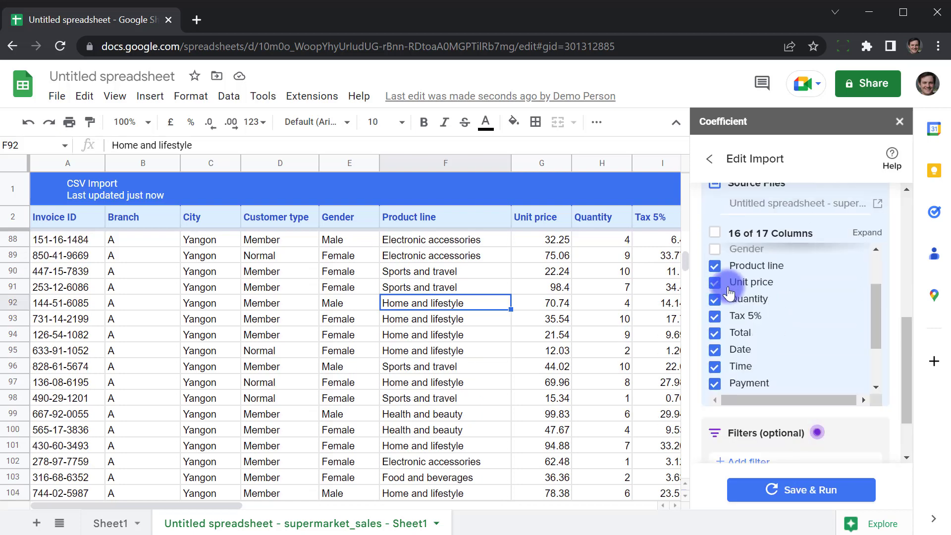
scroll(729, 293, up, 2)
scroll(723, 297, down, 3)
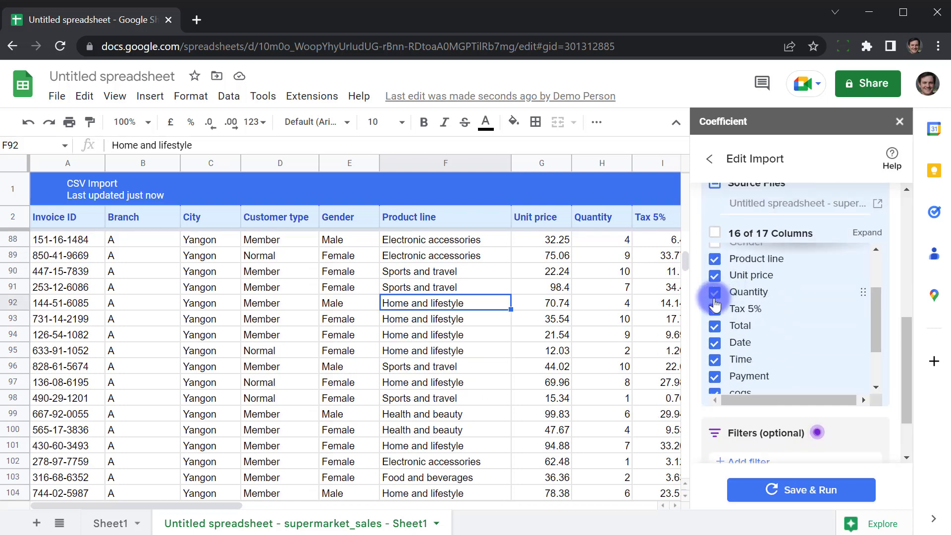
scroll(716, 336, down, 3)
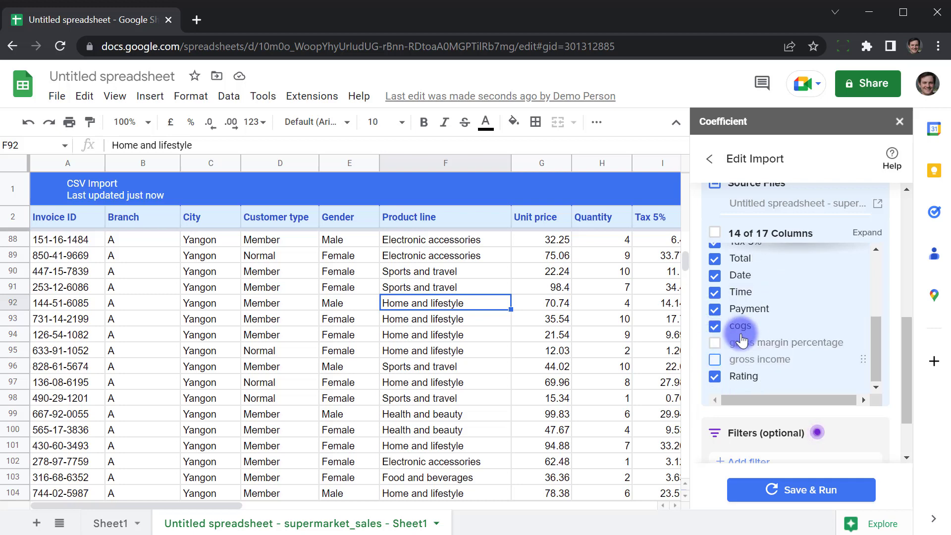
scroll(716, 326, up, 3)
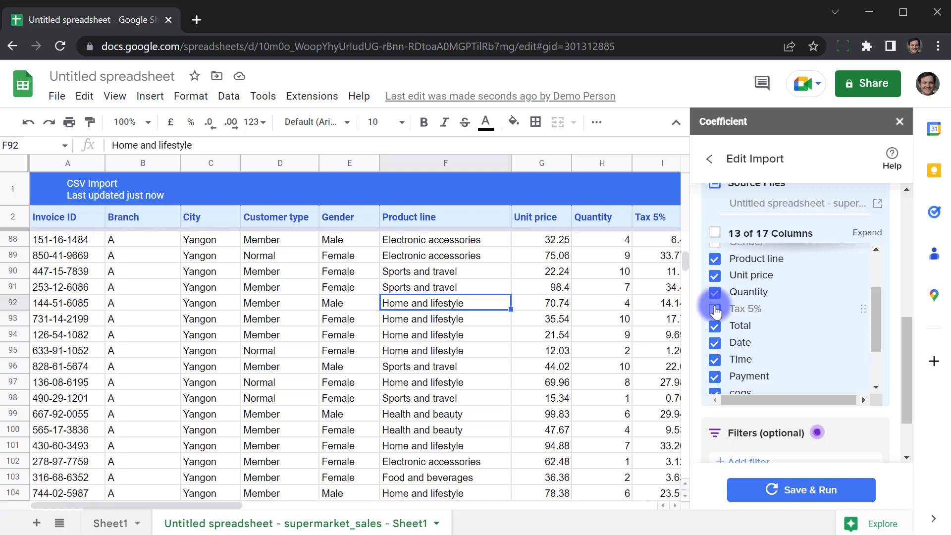
scroll(748, 351, up, 2)
scroll(748, 350, down, 2)
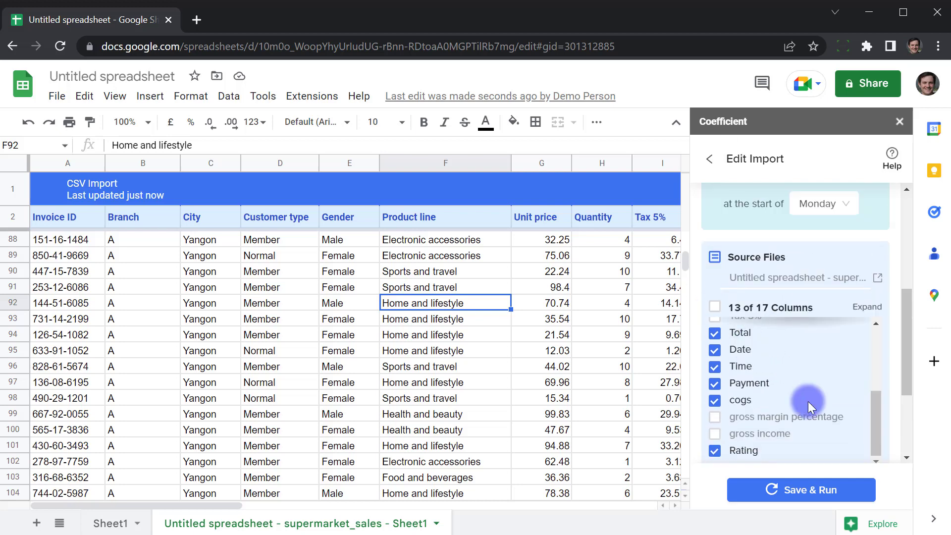
Step: Add an import filter for Rating less than 7, and run the import with the reduced columns
scroll(807, 401, down, 3)
click(775, 394)
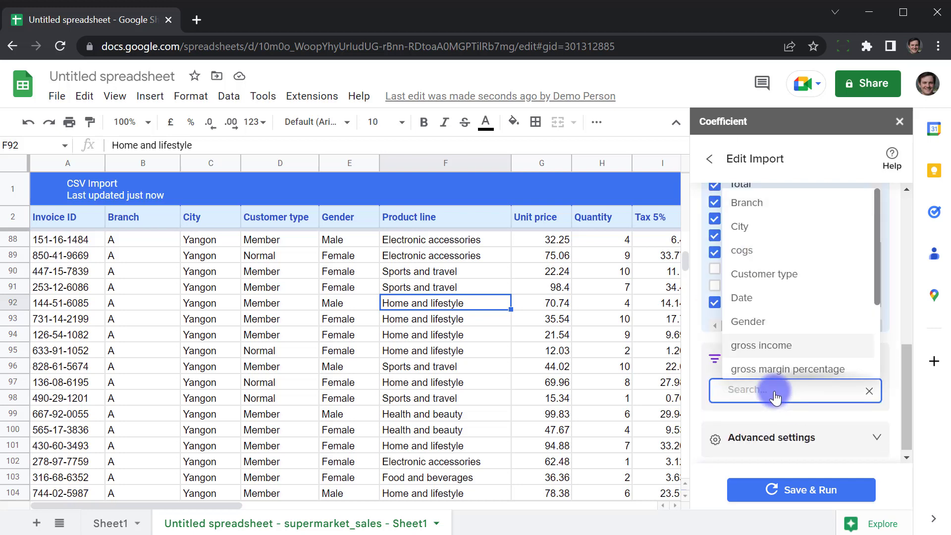
scroll(760, 271, down, 5)
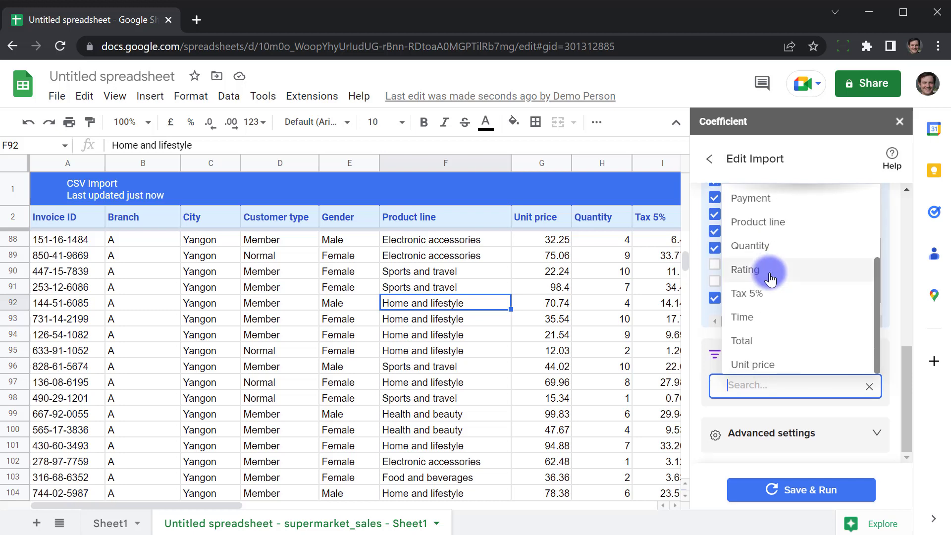
click(769, 271)
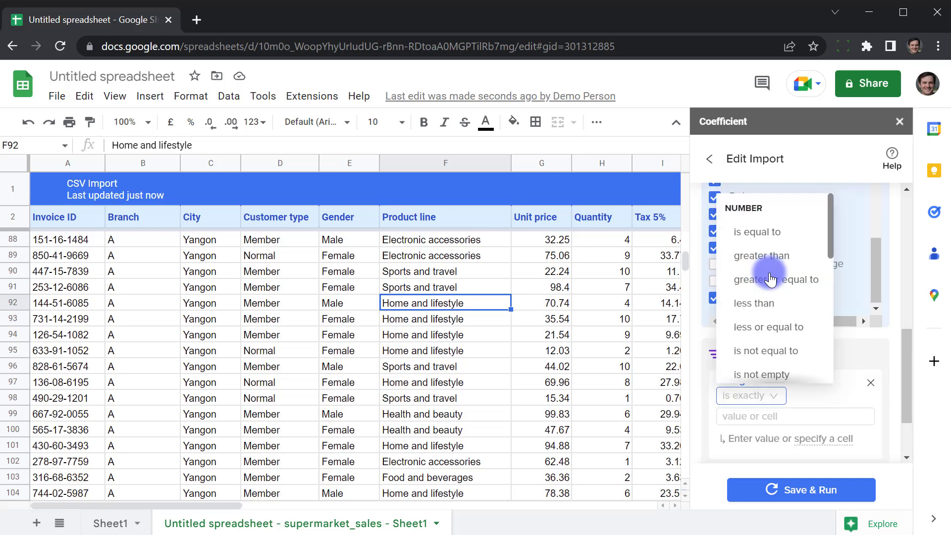
click(771, 303)
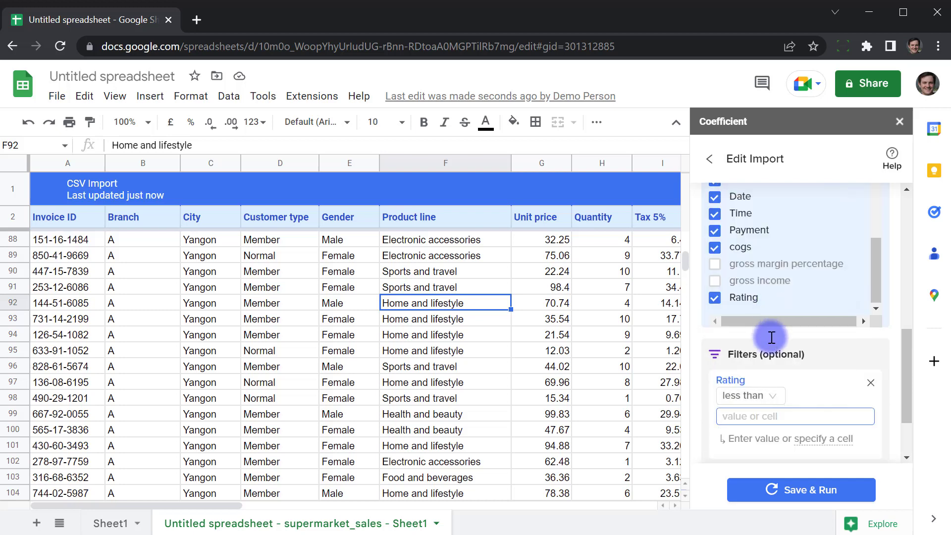
text(7)
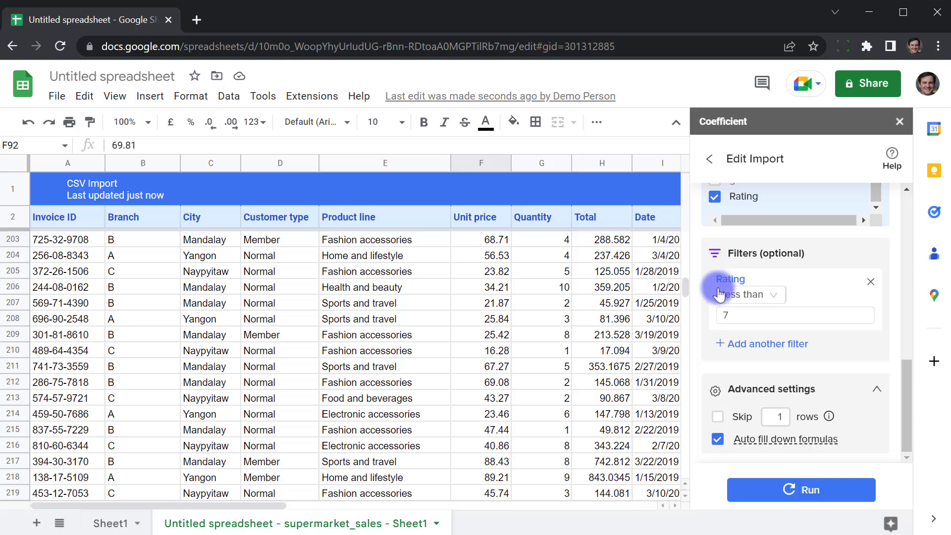
Step: Add a second import filter requiring Branch to be exactly A, then rerun the import and check the rows
click(726, 339)
click(726, 339)
scroll(750, 269, down, 8)
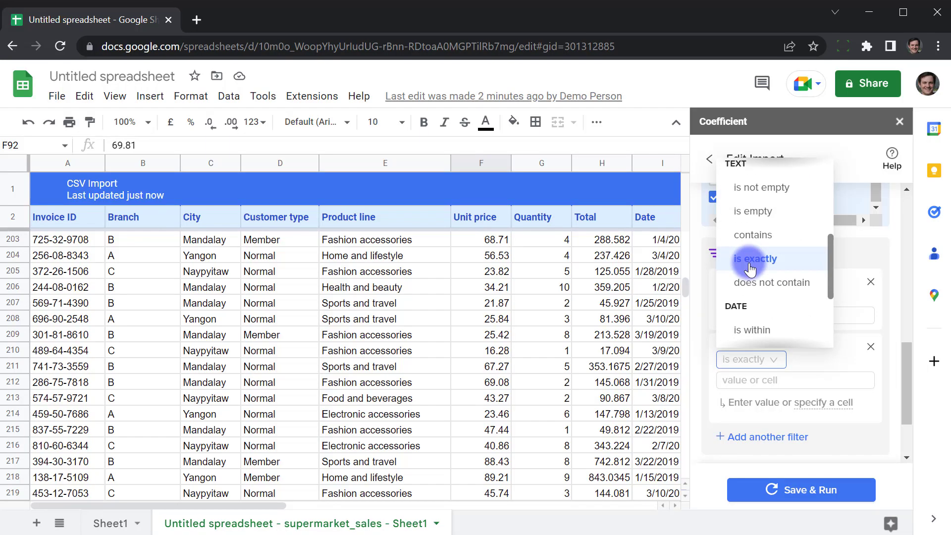
scroll(750, 268, up, 8)
scroll(750, 269, down, 5)
scroll(750, 269, down, 2)
click(748, 259)
scroll(166, 418, down, 18)
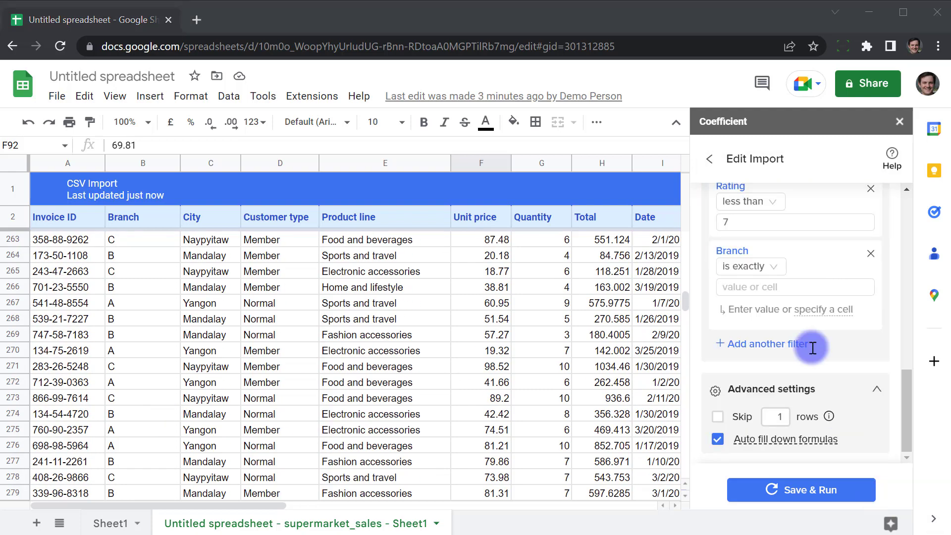
click(786, 286)
text(A)
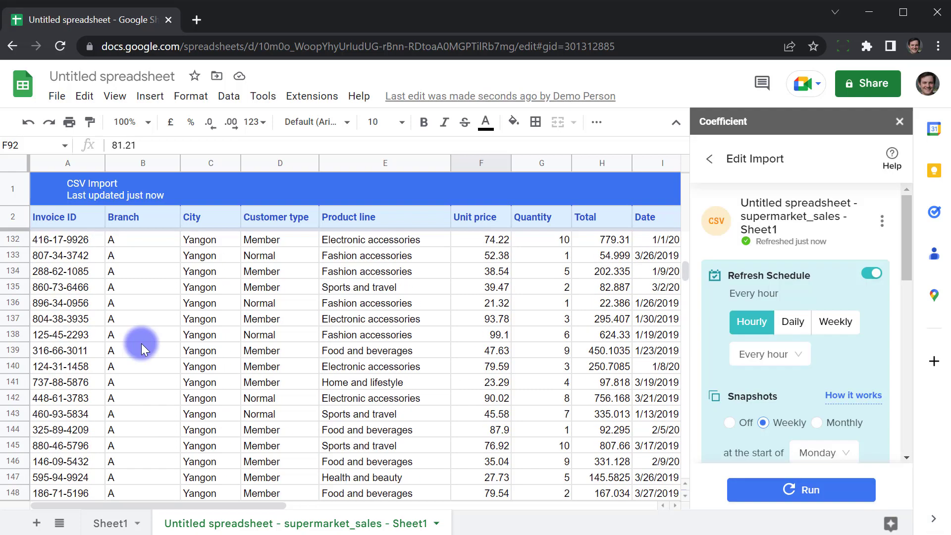
scroll(141, 343, up, 20)
mouse_move(252, 504)
mouse_down()
mouse_move(435, 509)
mouse_move(247, 515)
mouse_up()
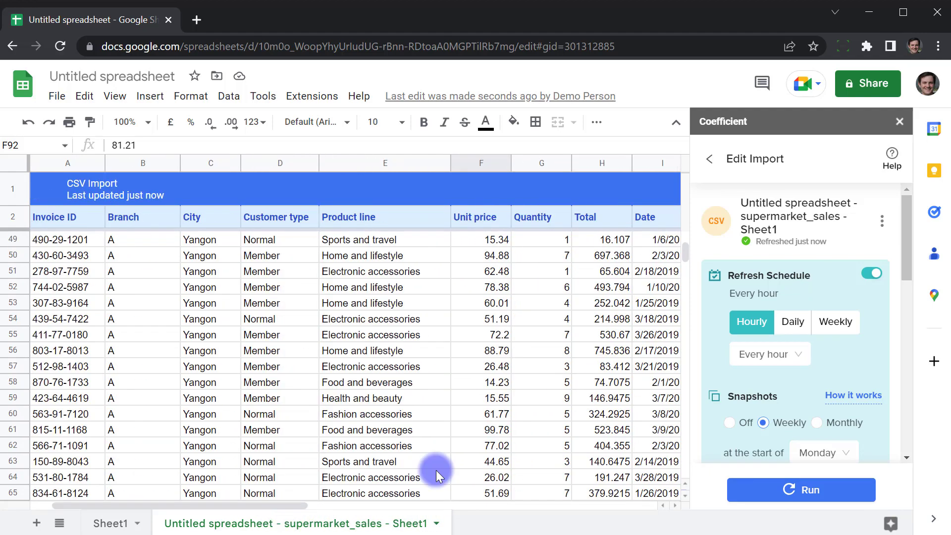
scroll(772, 379, down, 5)
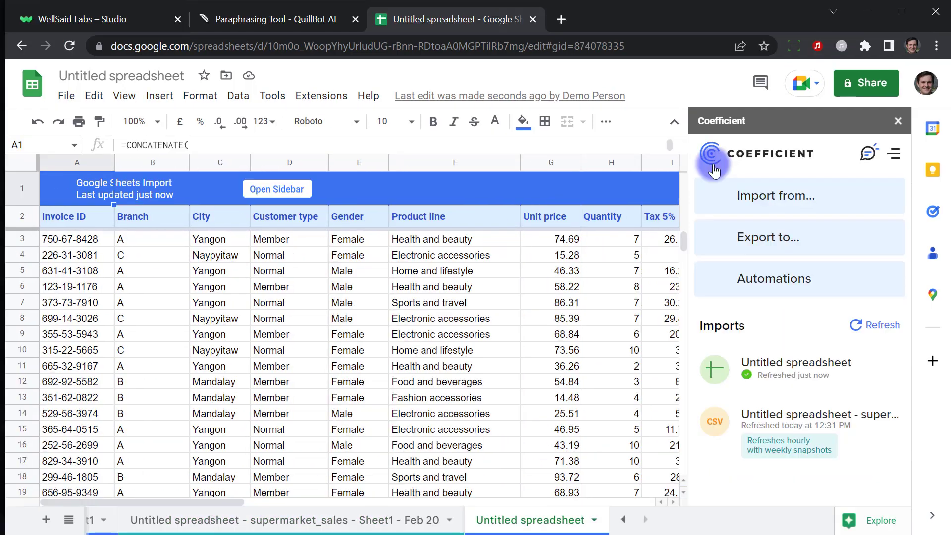
Step: Start a new automation alert for data changes that satisfy a condition, monitoring the Rating column of the Google Sheets import
click(767, 285)
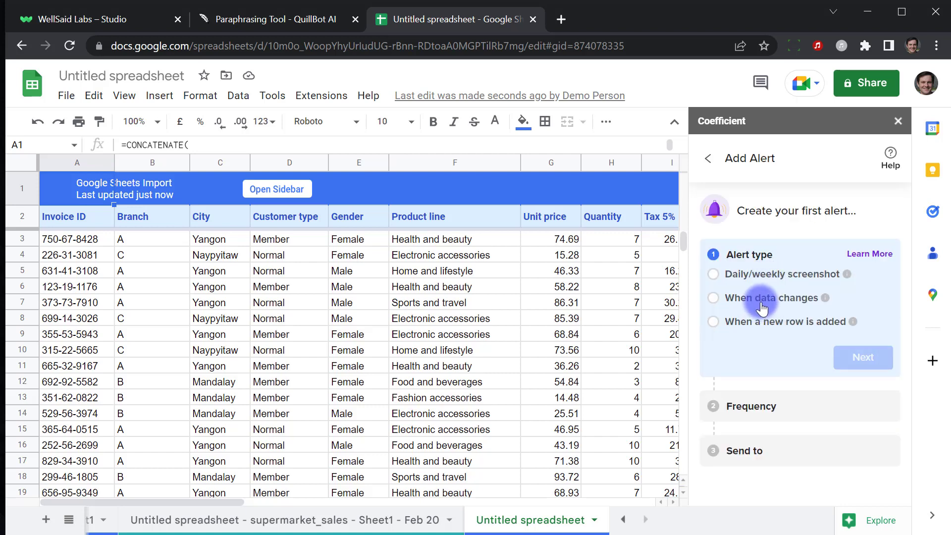
click(762, 307)
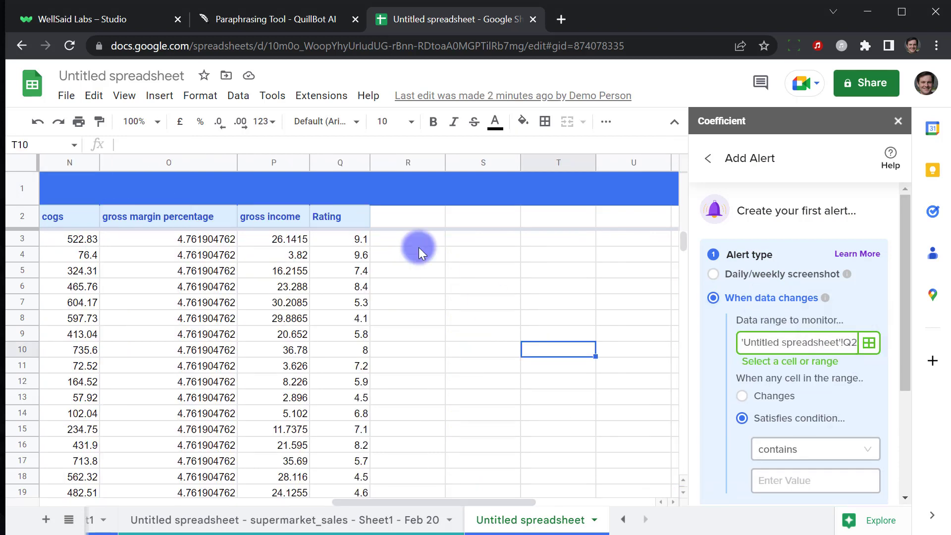
click(345, 162)
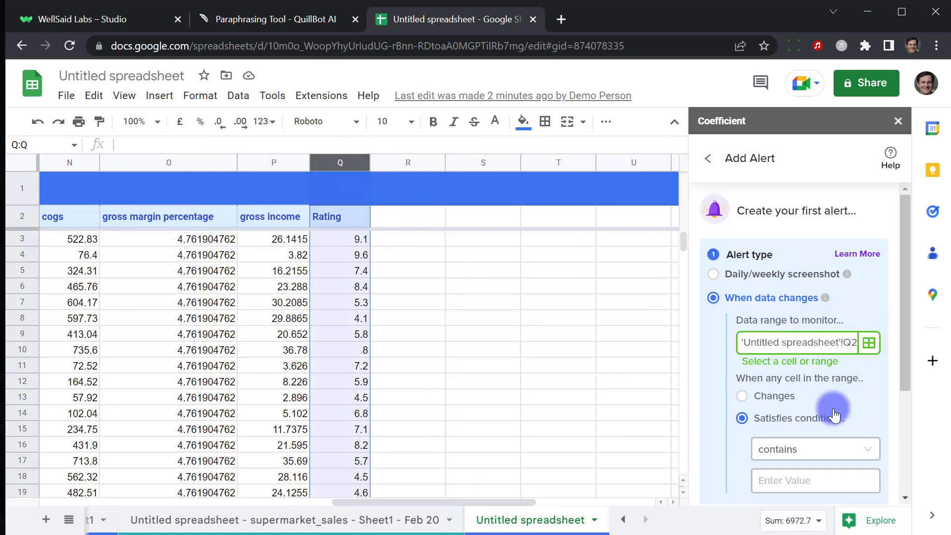
Step: Set the alert condition to less or equal to 5 and confirm the alert type settings
scroll(812, 453, down, 1)
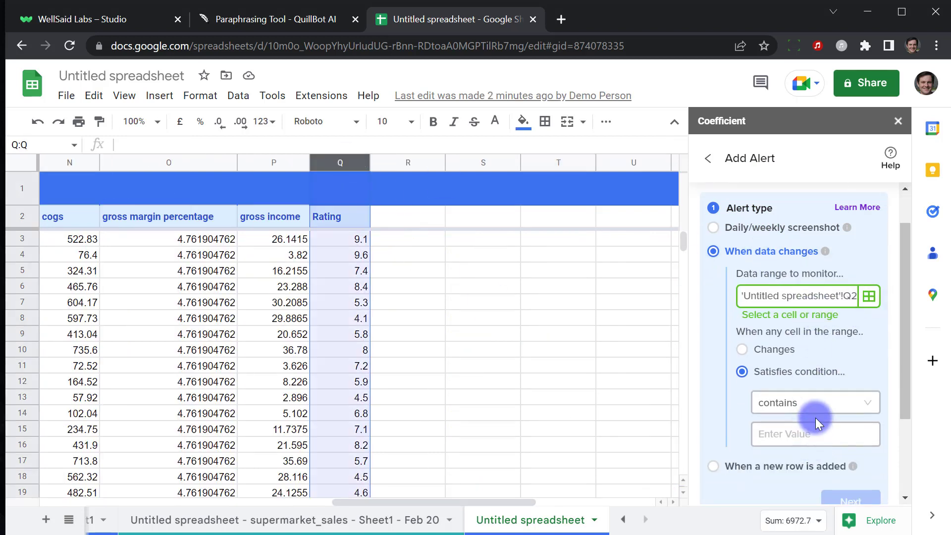
click(815, 417)
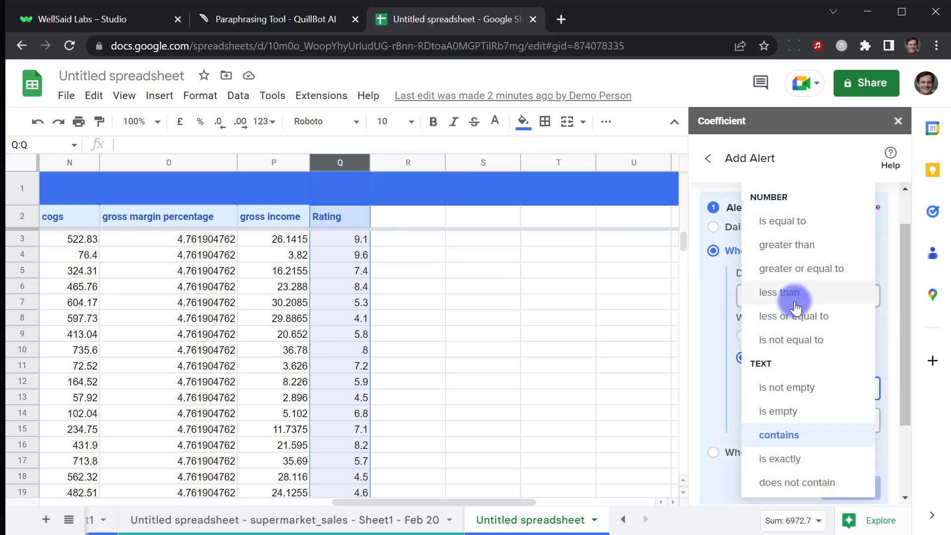
click(793, 317)
click(793, 422)
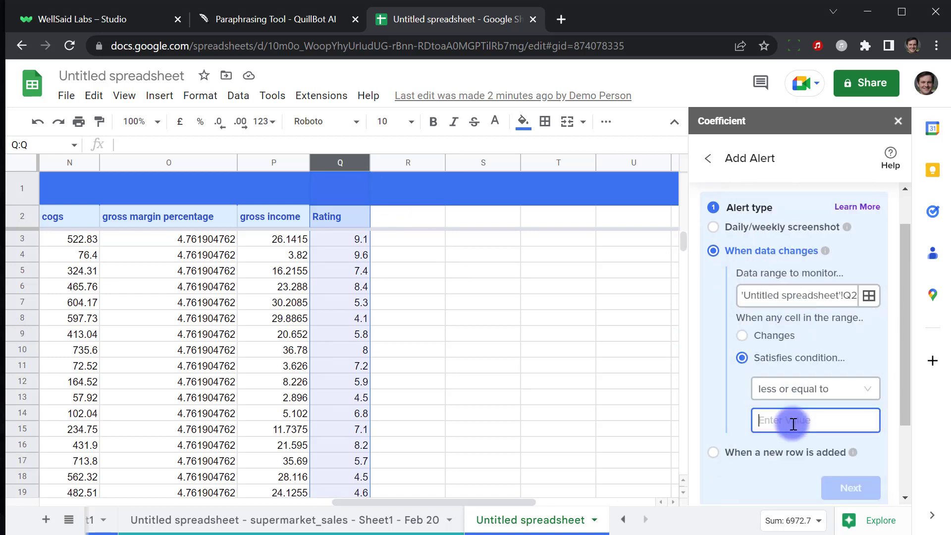
scroll(792, 423, down, 2)
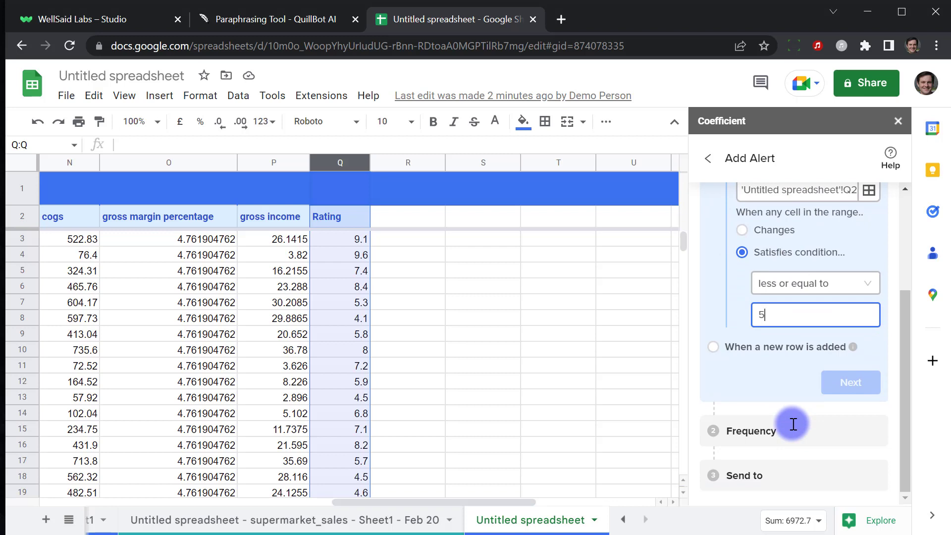
scroll(751, 435, up, 2)
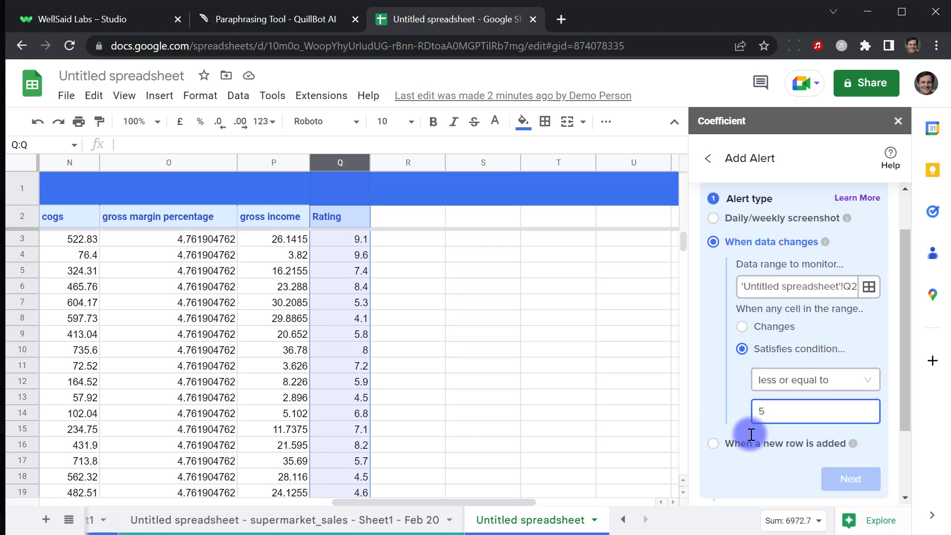
scroll(817, 386, down, 2)
click(849, 414)
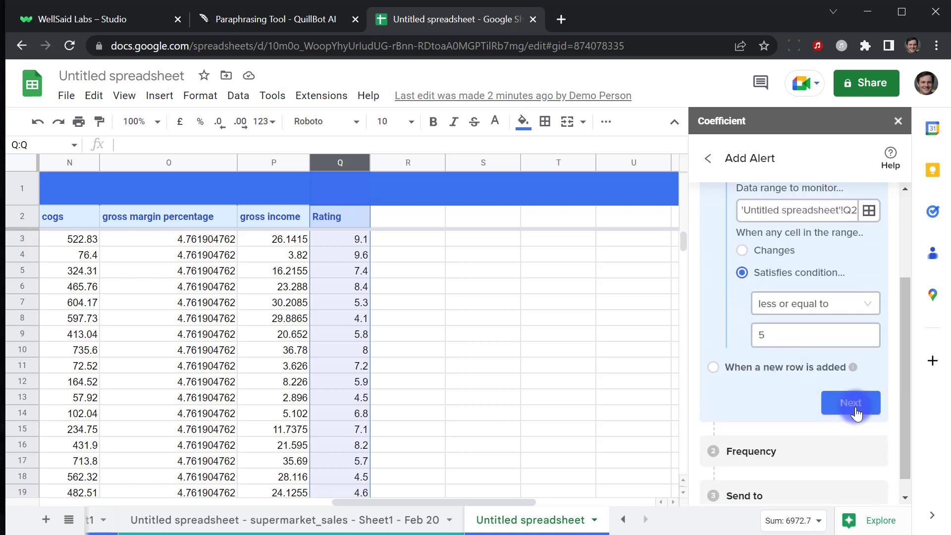
click(851, 403)
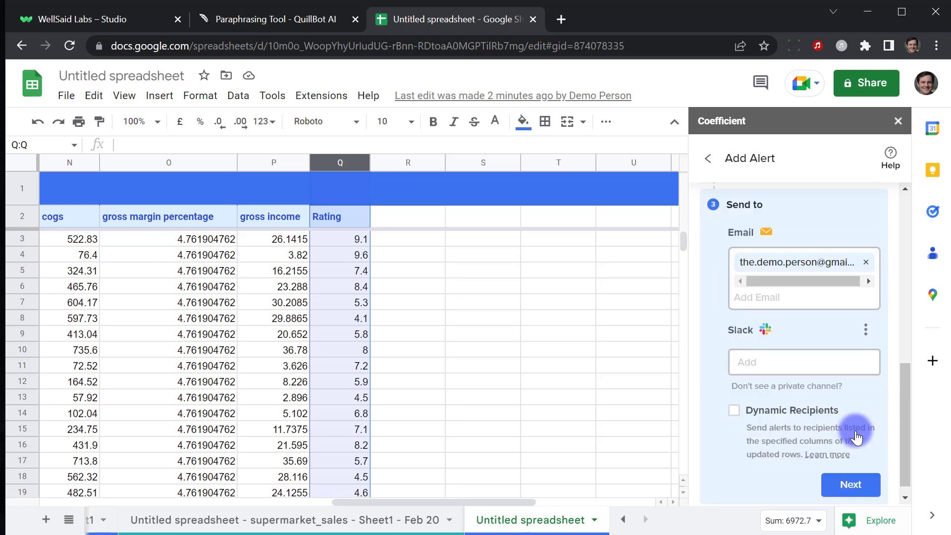
Step: Accept the prefilled e-mail recipient, name the alert "Low Customer Rating" and add it
click(849, 482)
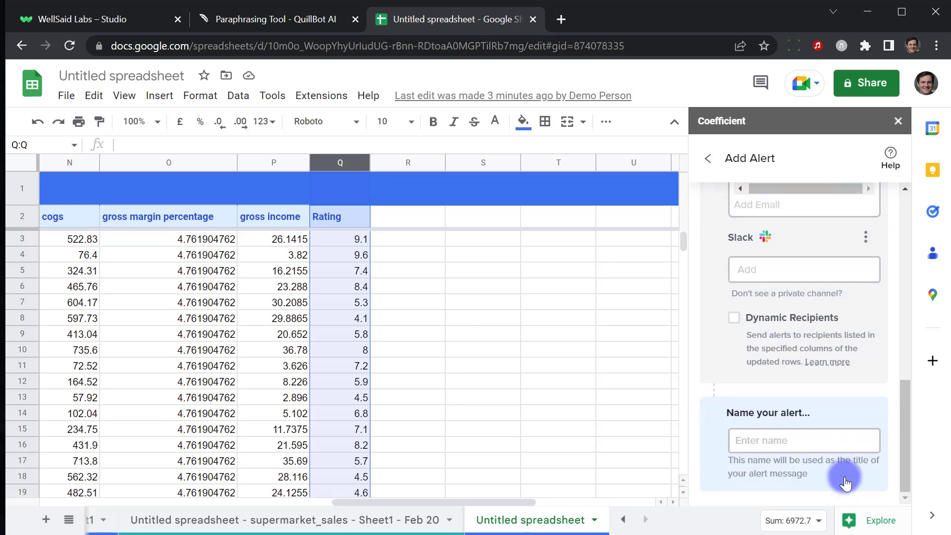
click(807, 441)
text(Low)
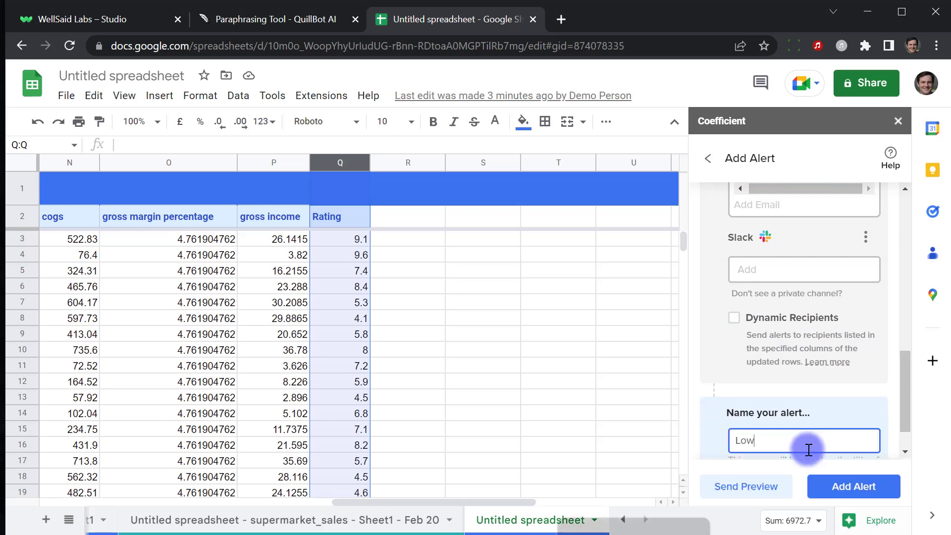
text( Customer Rating)
scroll(849, 427, down, 1)
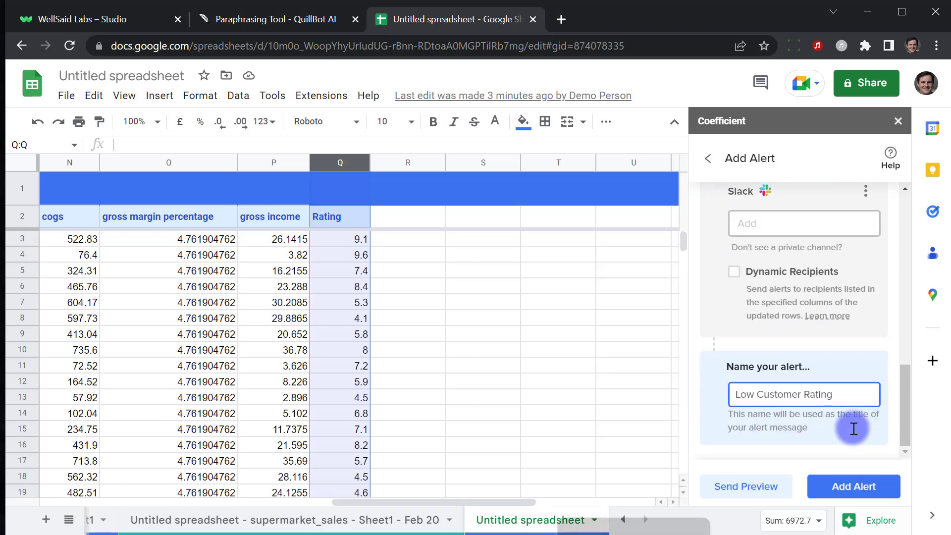
click(826, 487)
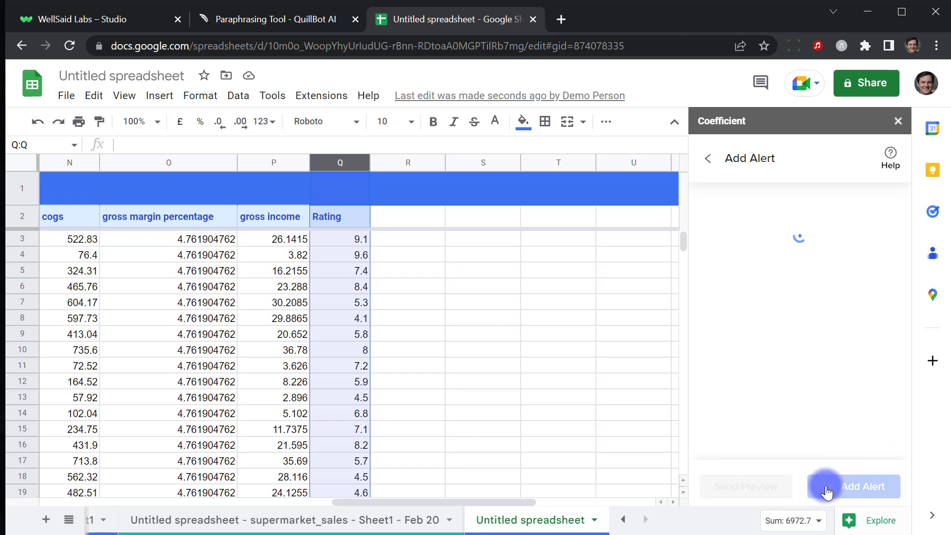